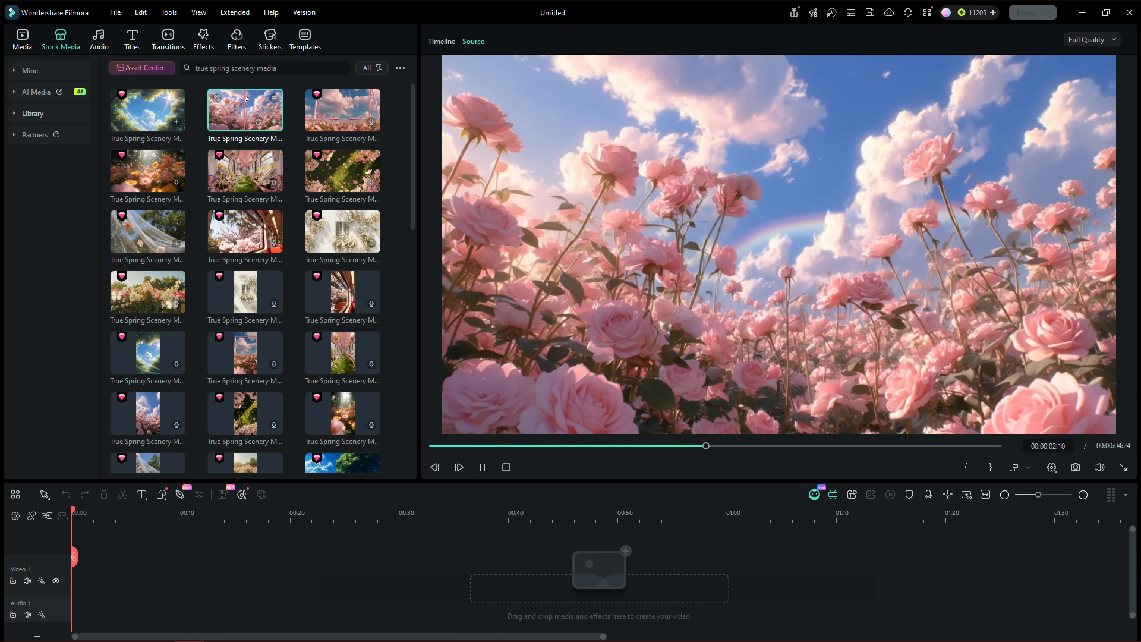
# Preview the blossom-covered veil clip and place the pink rose field clip at the start of the first video track
pyautogui.click(148, 221)
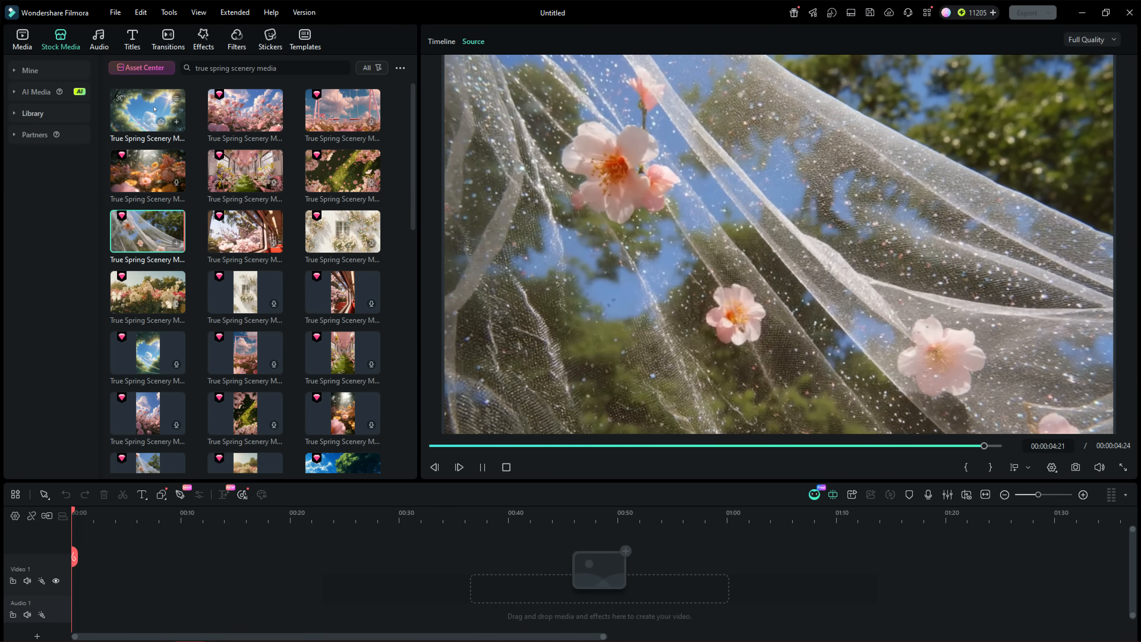
pyautogui.click(245, 106)
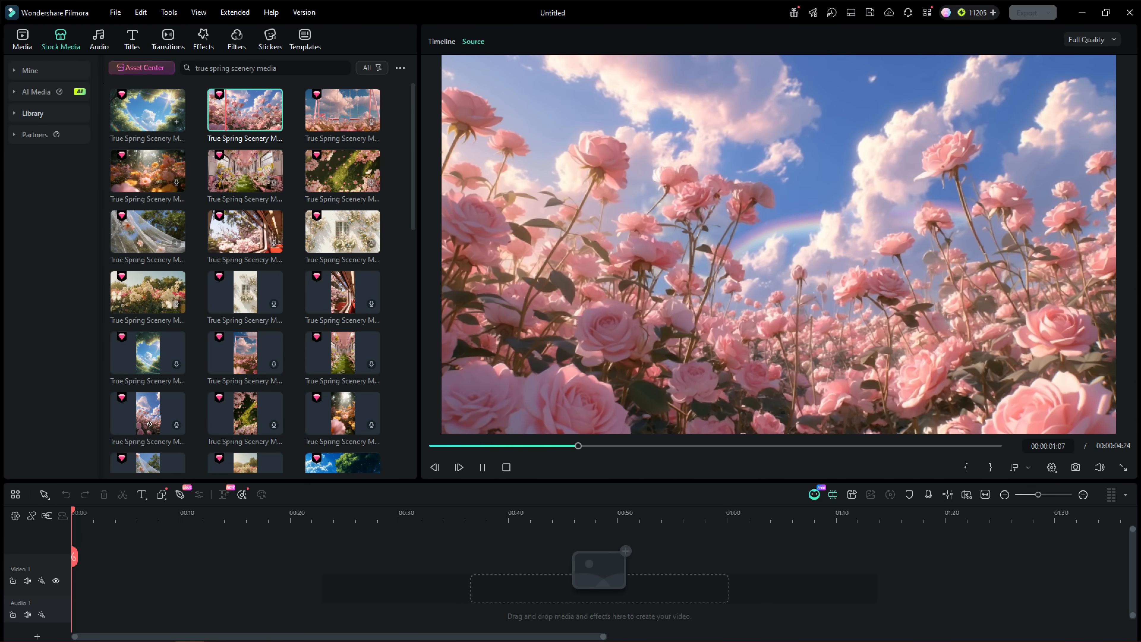
pyautogui.moveTo(245, 106); pyautogui.dragTo(55, 592)
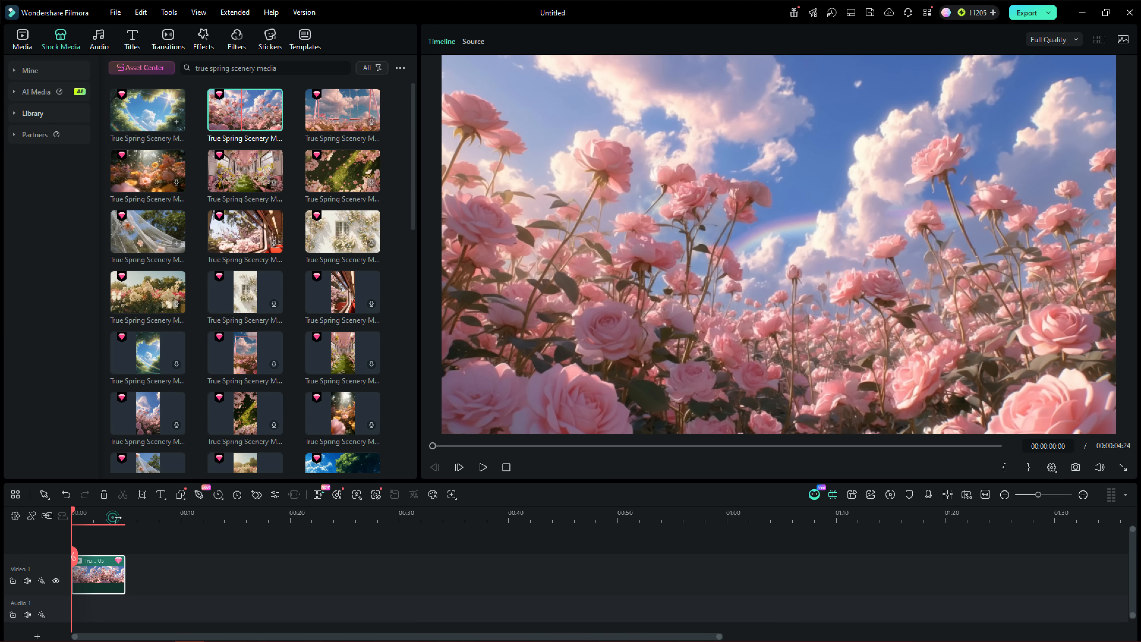
# Browse the Spring title templates and preview Spring Pack Opener 02 and Spring Titles Pack 16
pyautogui.click(129, 39)
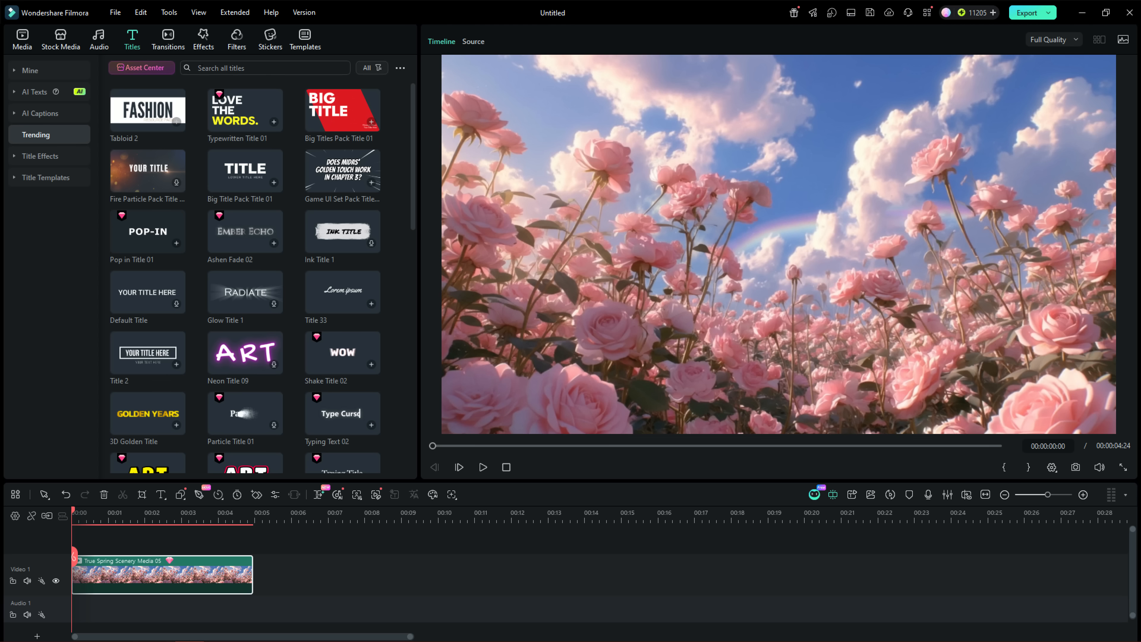
pyautogui.click(15, 157)
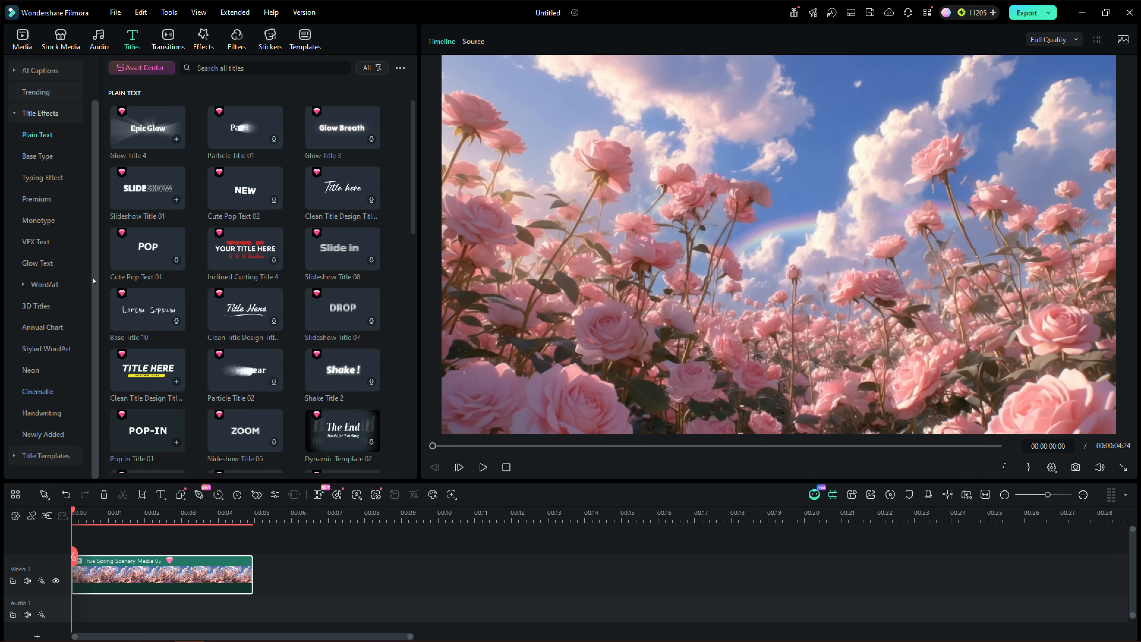
pyautogui.click(26, 456)
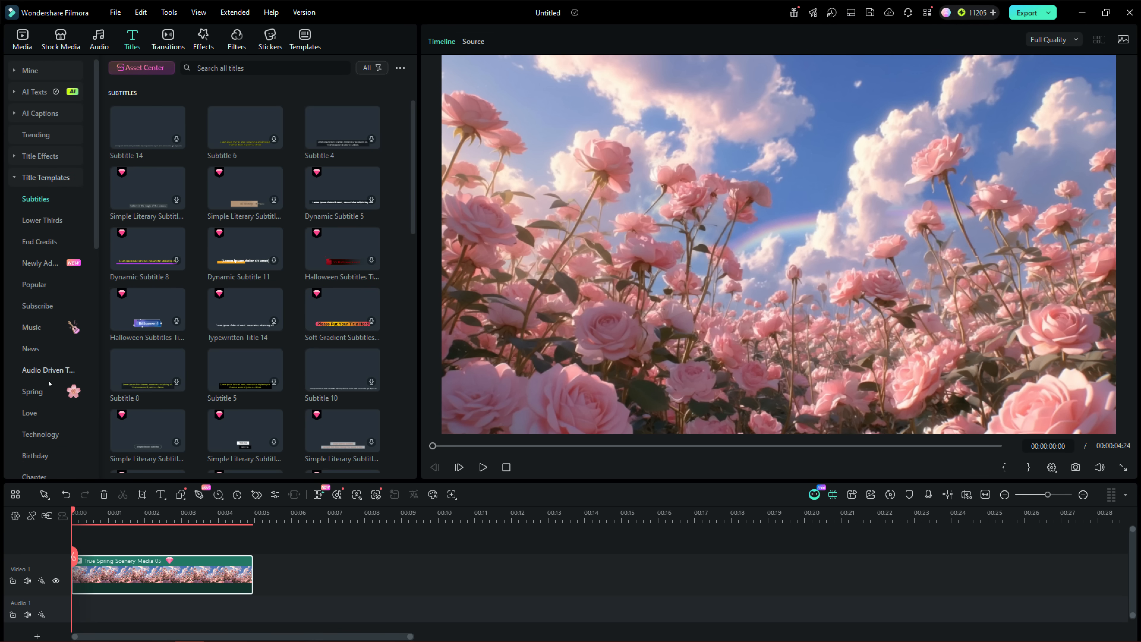
pyautogui.click(35, 393)
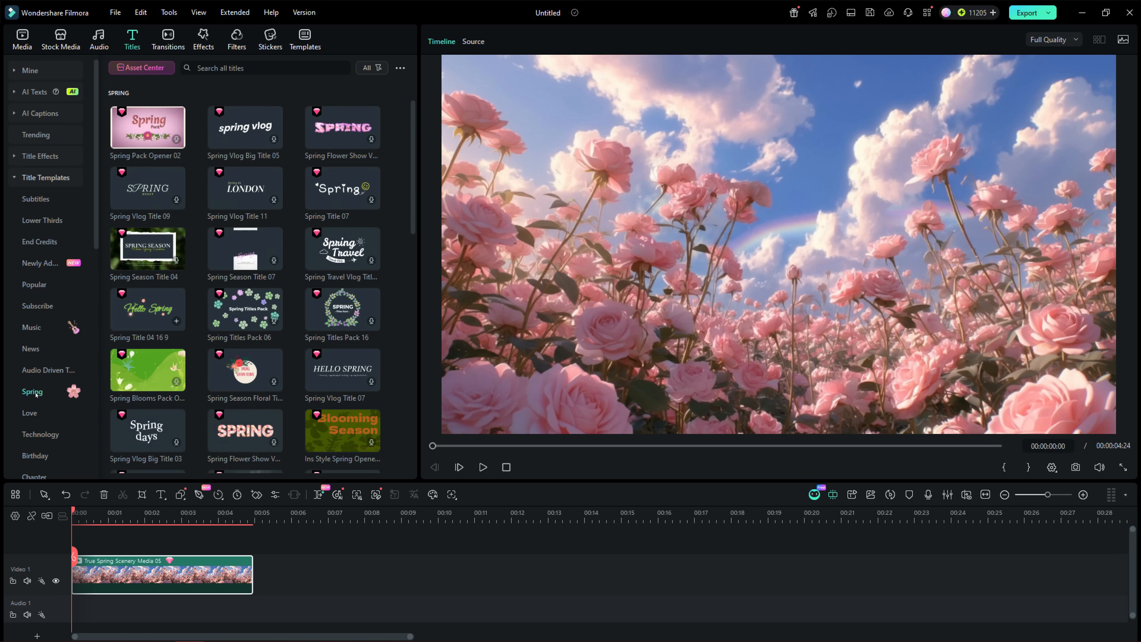
pyautogui.click(145, 123)
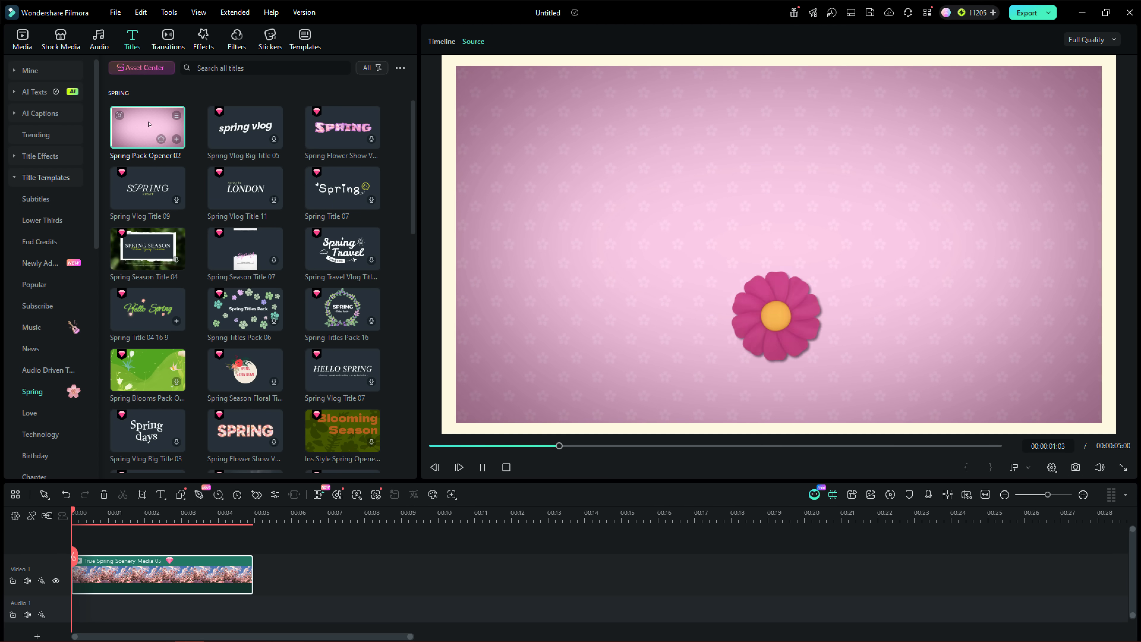
pyautogui.click(342, 310)
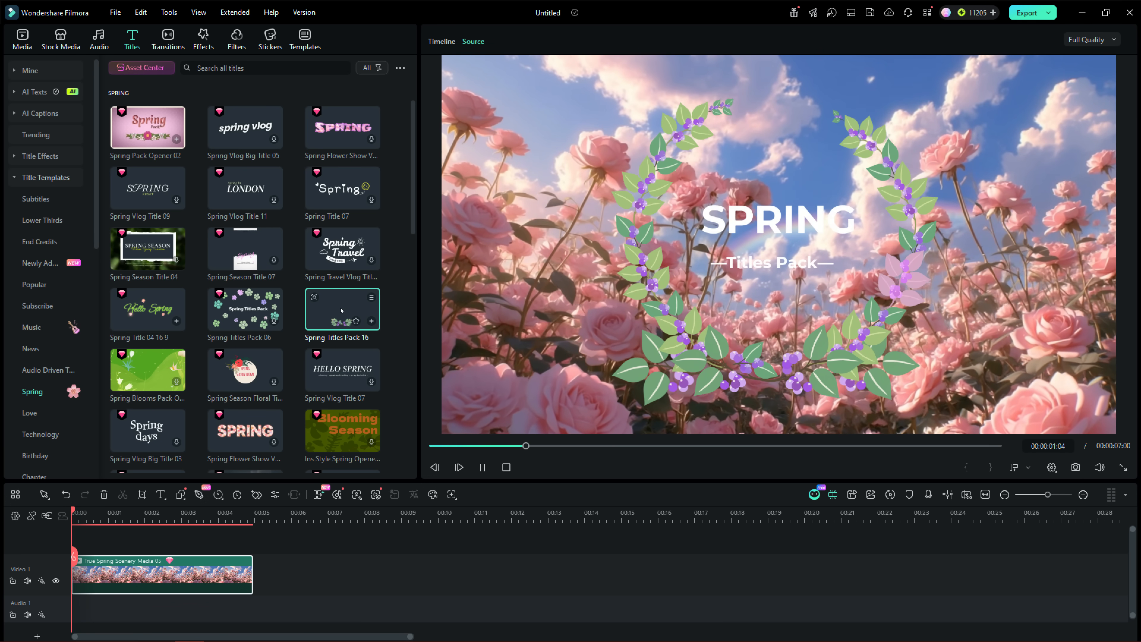
# Search the titles for "spring pack opener 1" and preview Spring Pack Opener 1
pyautogui.click(246, 67)
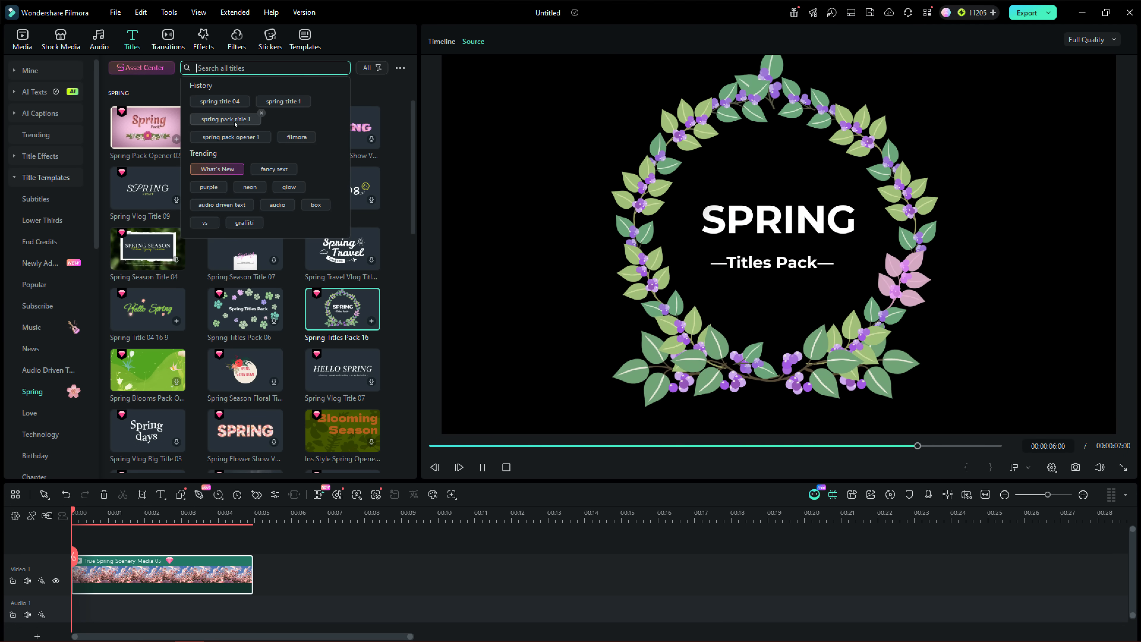
pyautogui.click(233, 137)
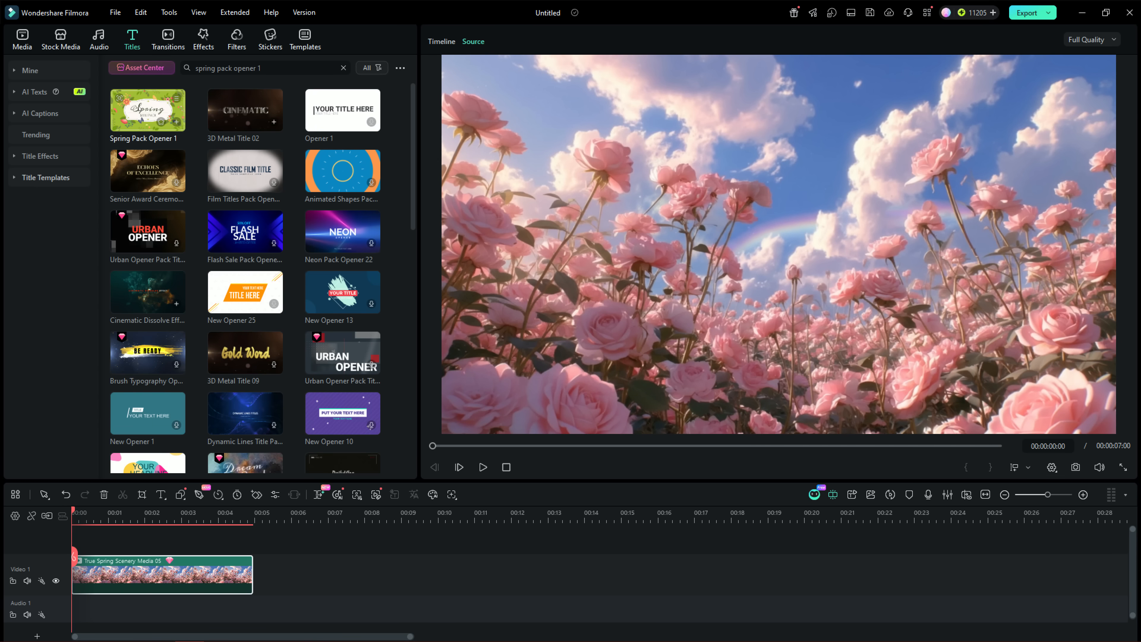
pyautogui.click(146, 109)
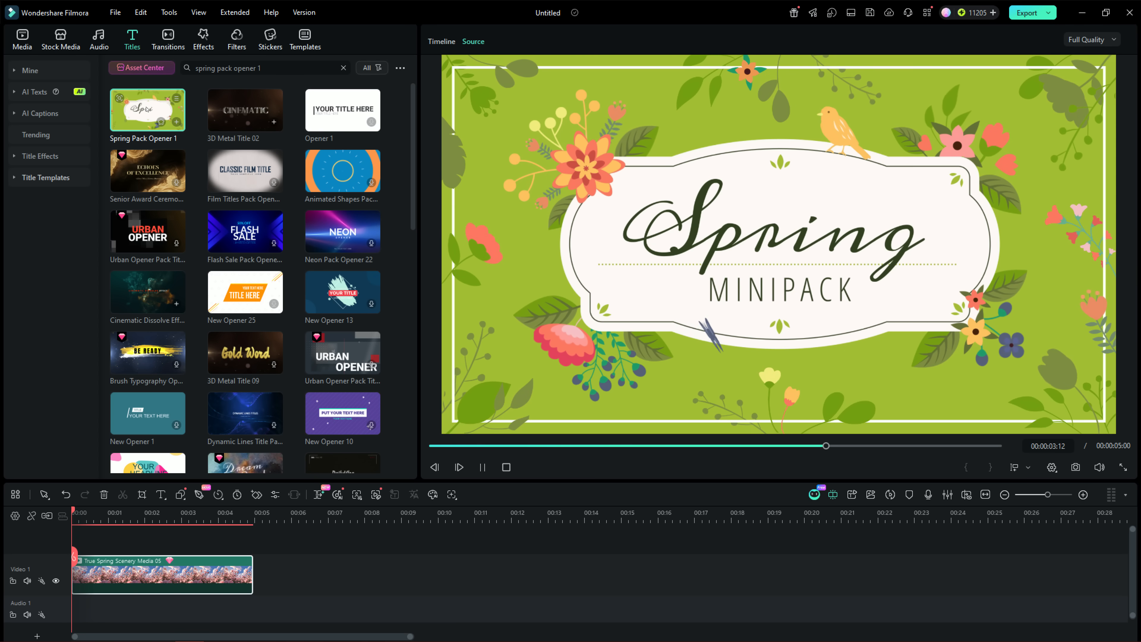
# Search the titles for "spring pack title 1" and preview Spring Pack Title 3
pyautogui.click(343, 68)
pyautogui.click(293, 66)
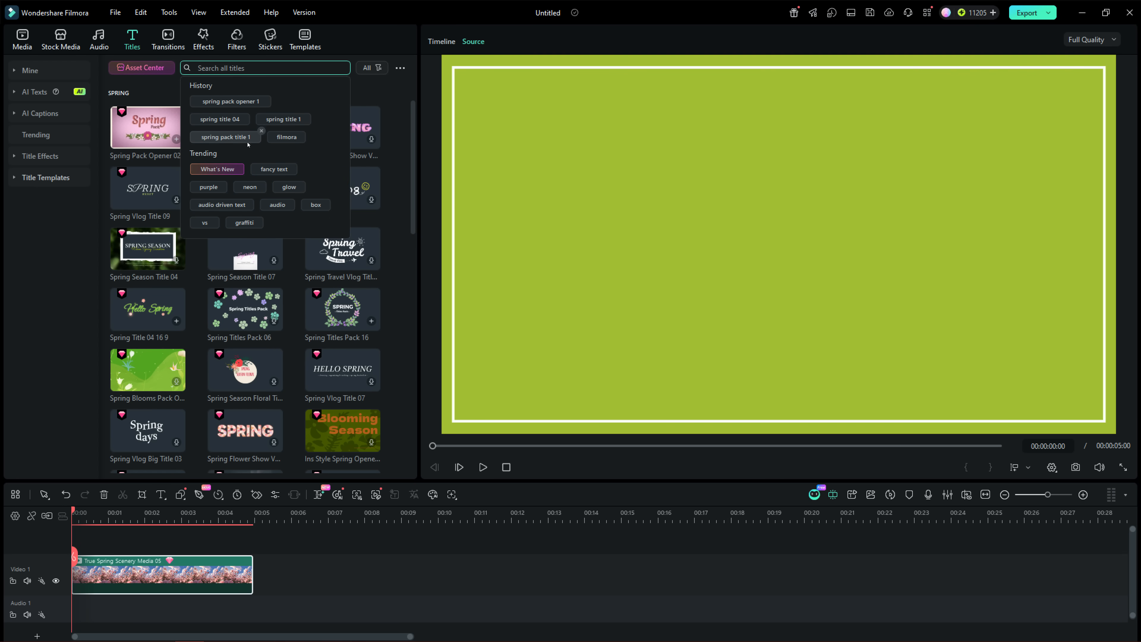
pyautogui.click(235, 138)
pyautogui.click(152, 285)
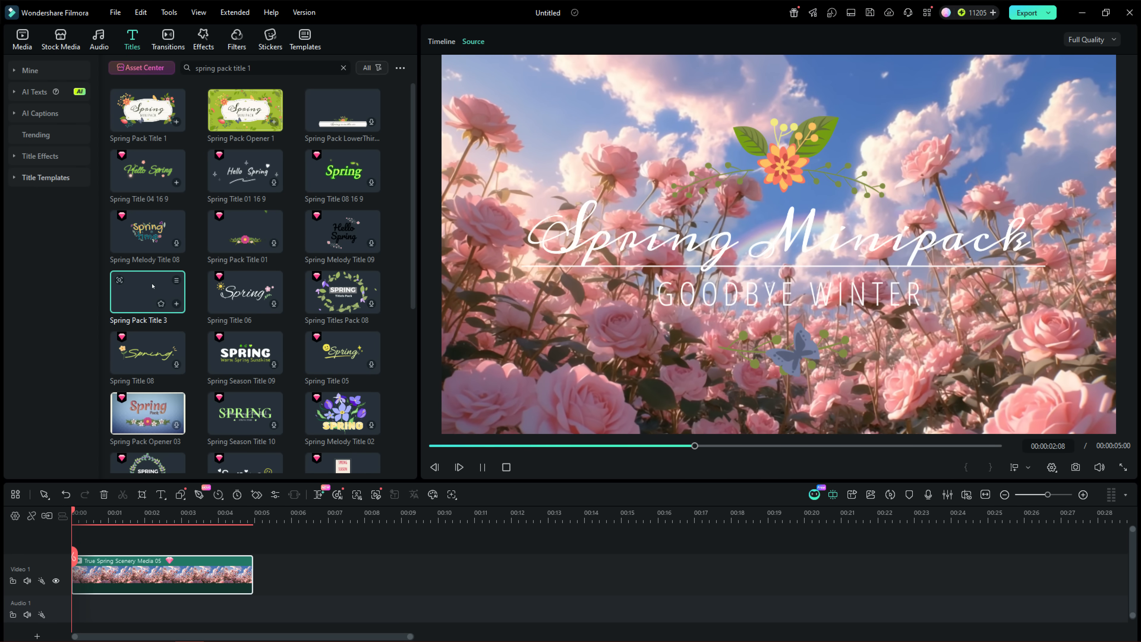
# Add the Spring Melody Title 09 title above the rose clip and trim its end to match the clip's end
pyautogui.scroll(-2, 146, 249)
pyautogui.click(342, 160)
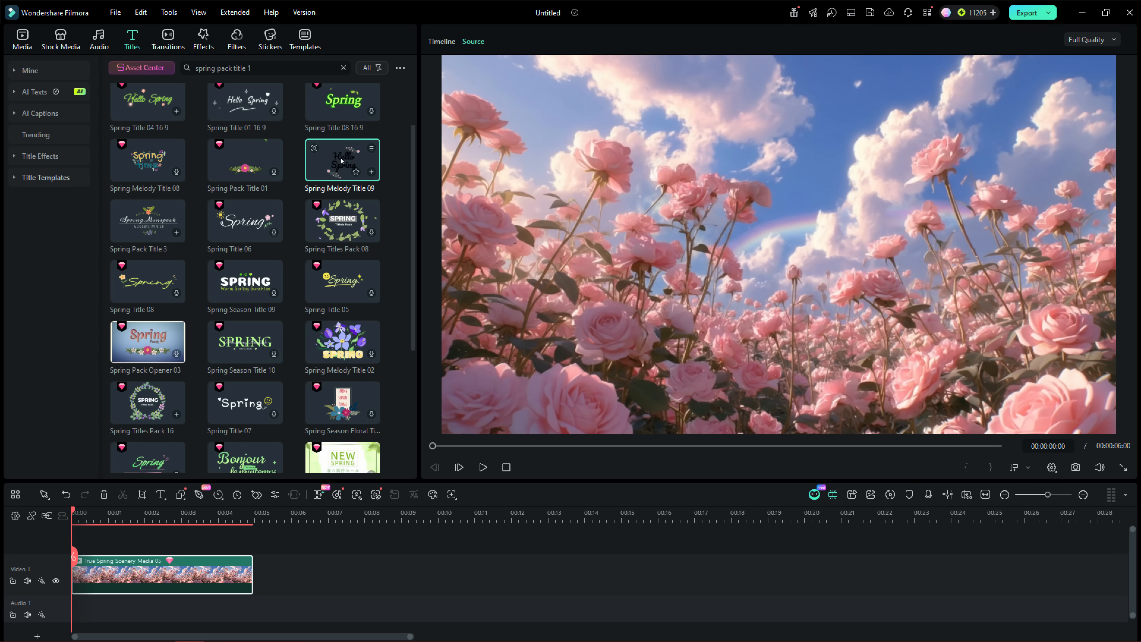
pyautogui.moveTo(139, 500); pyautogui.dragTo(105, 530)
pyautogui.moveTo(314, 563); pyautogui.dragTo(253, 563)
# Change the text colour of the "Hello Spring" title to dark indigo
pyautogui.click(248, 208)
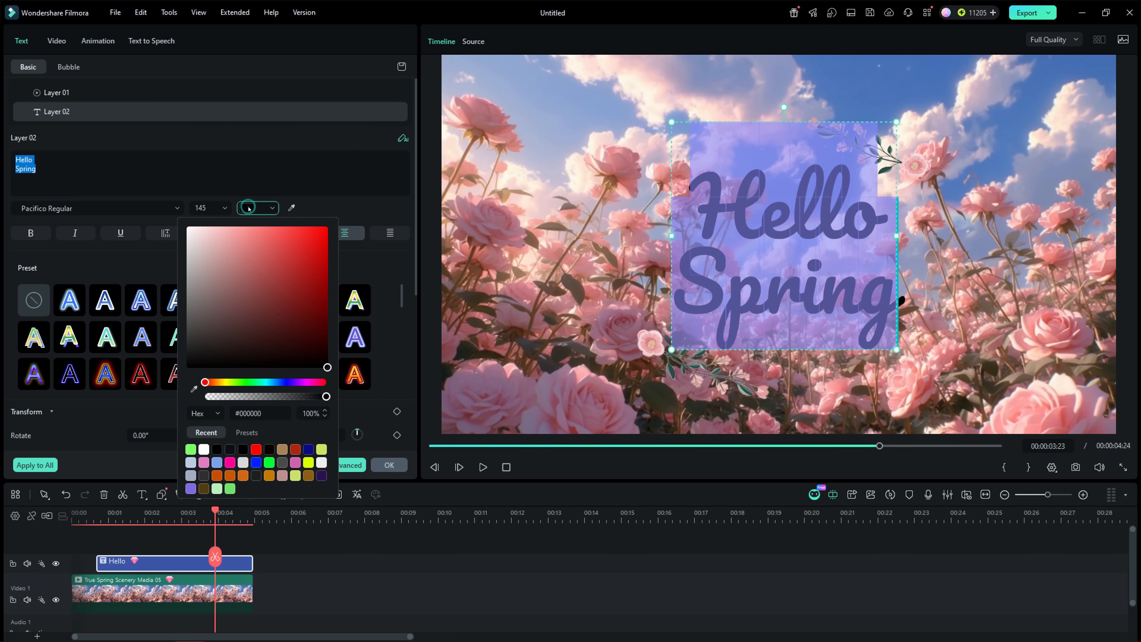
pyautogui.click(316, 263)
pyautogui.moveTo(248, 386); pyautogui.dragTo(225, 386)
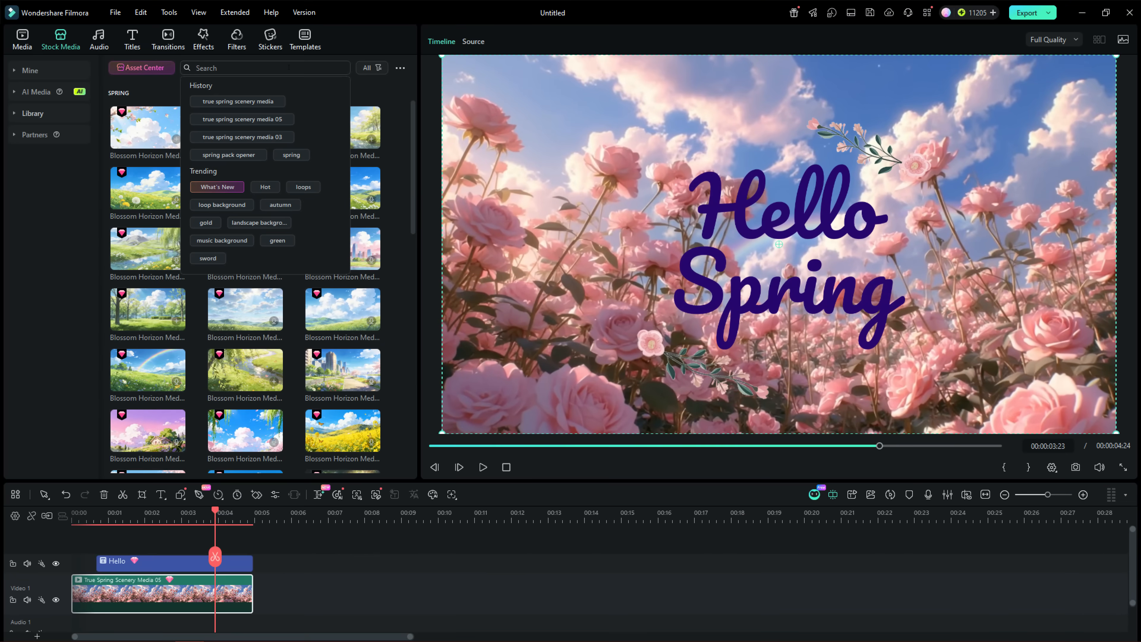
# Search the stock media for "true spring scenery media" and place the blossom-covered veil clip directly after the rose clip
pyautogui.click(248, 103)
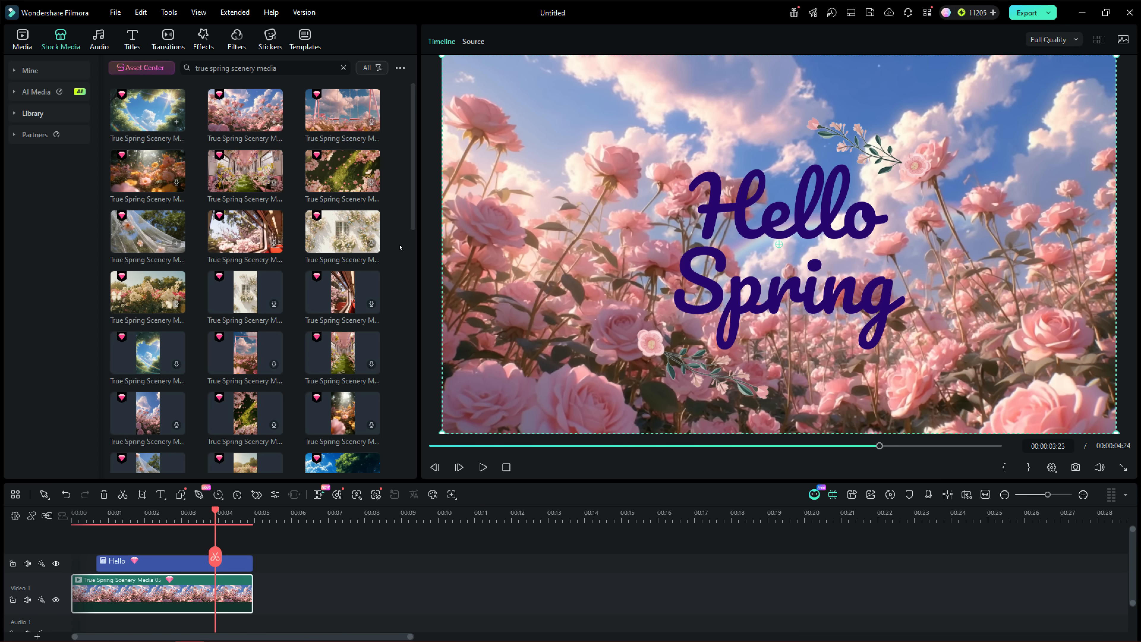
pyautogui.click(155, 223)
pyautogui.moveTo(154, 223); pyautogui.dragTo(259, 578)
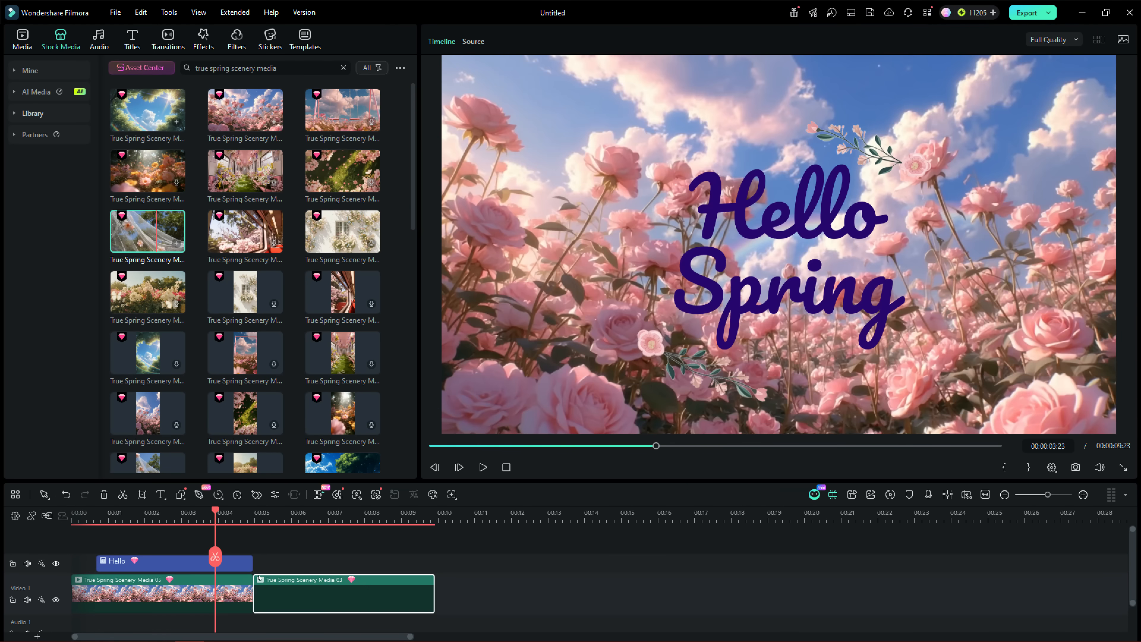
# Add the Spring Titles Pack 04 title over the veil clip and set its lower line to "Life always finds a way to begin again."
pyautogui.click(240, 177)
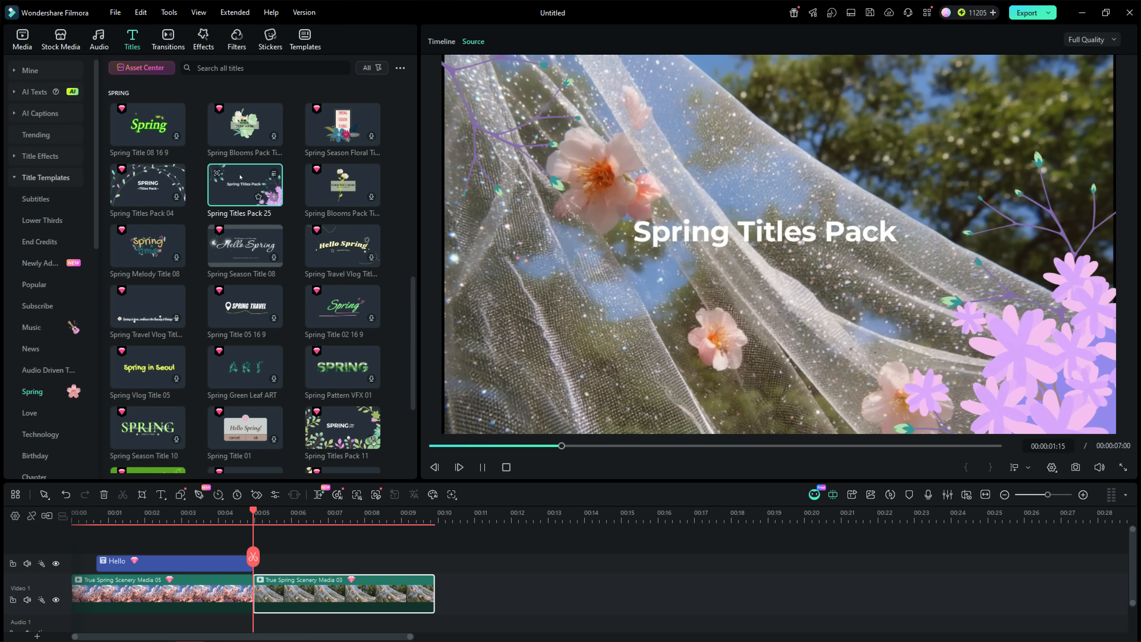
pyautogui.click(149, 175)
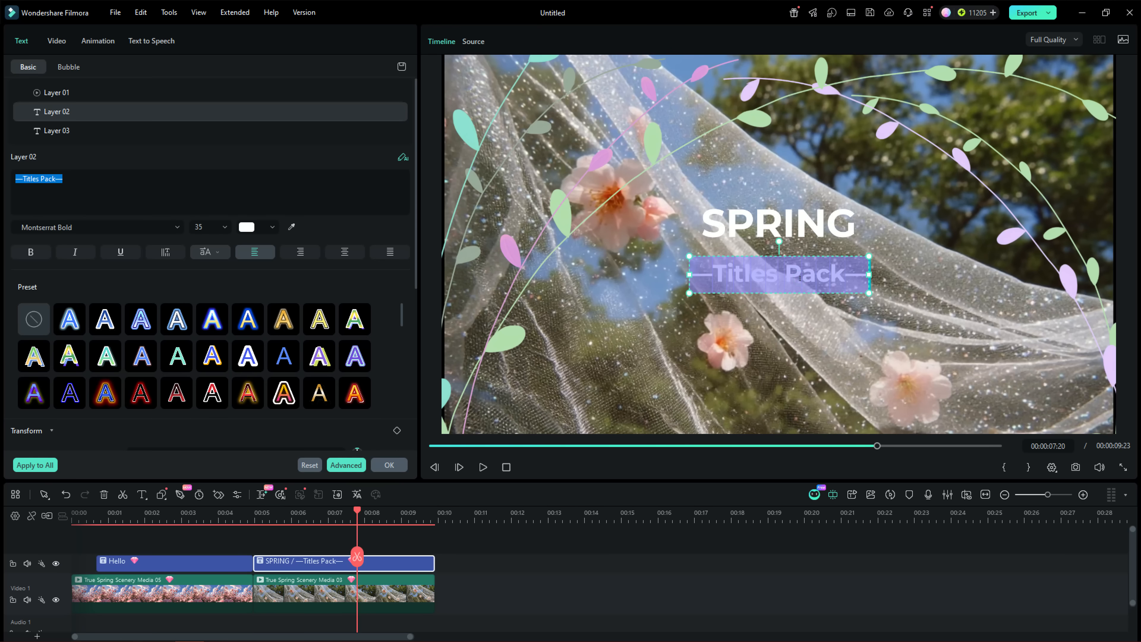
pyautogui.write('life always finds a way to begin again.')
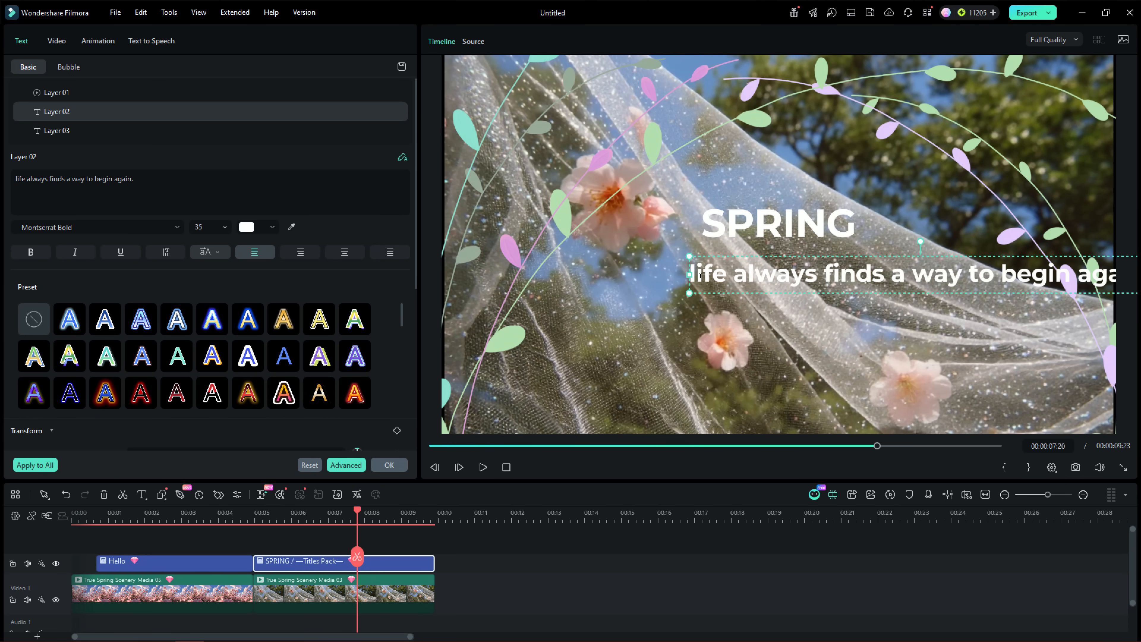
pyautogui.press('BackSpace')
pyautogui.write('L')
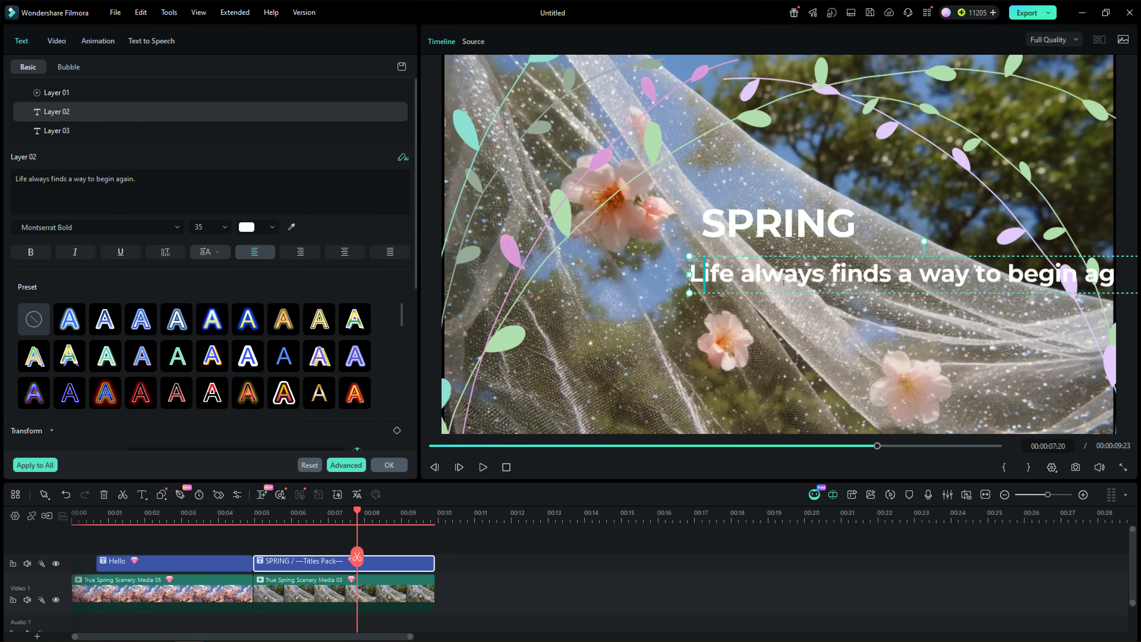
# Move the "Life always finds a way to begin again." line to the horizontal middle and lower the SPRING heading to the frame's centre
pyautogui.moveTo(933, 276); pyautogui.dragTo(829, 276)
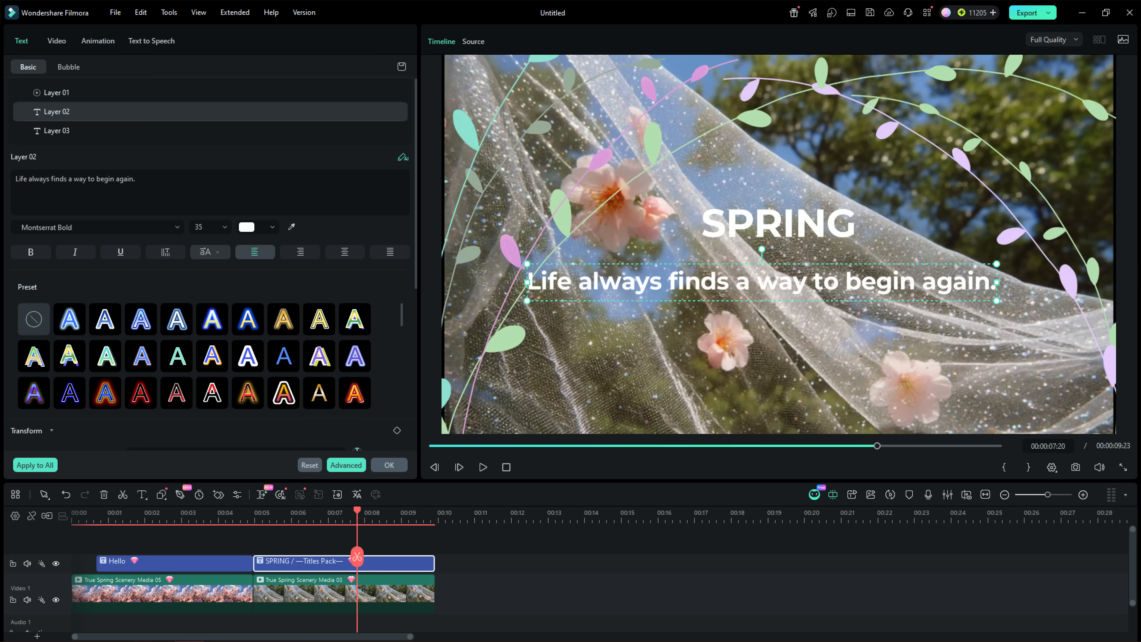
pyautogui.moveTo(789, 230); pyautogui.dragTo(789, 234)
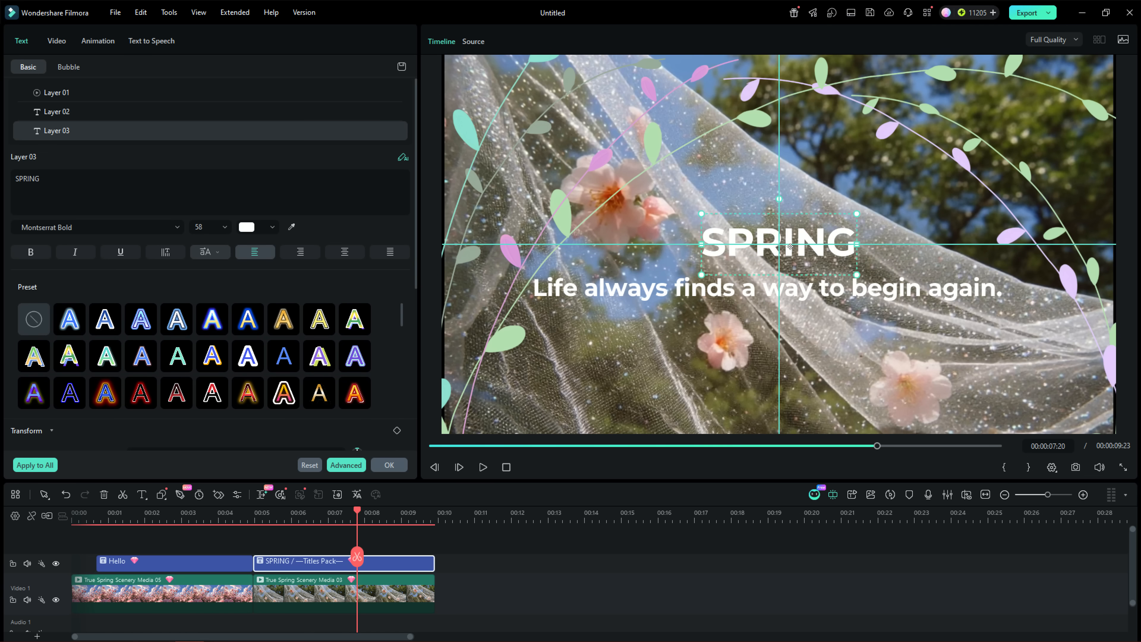
# Turn on the shadow for the "Life always finds a way to begin again." line and open its shadow settings
pyautogui.doubleClick(763, 287)
pyautogui.scroll(-5, 415, 354)
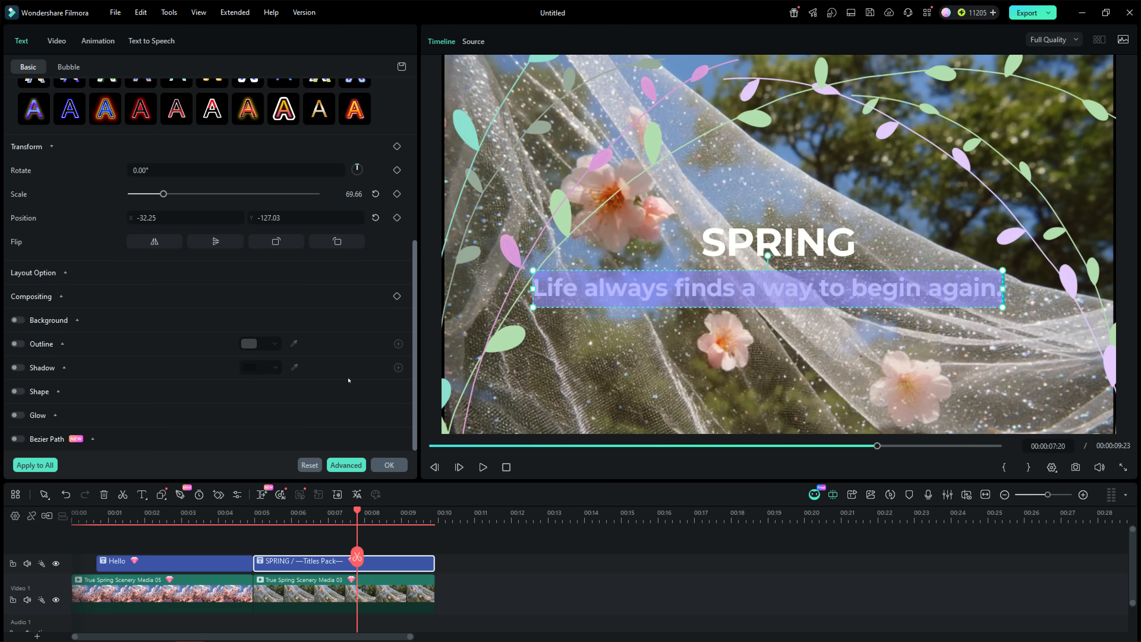
pyautogui.click(17, 367)
pyautogui.click(43, 366)
pyautogui.click(43, 367)
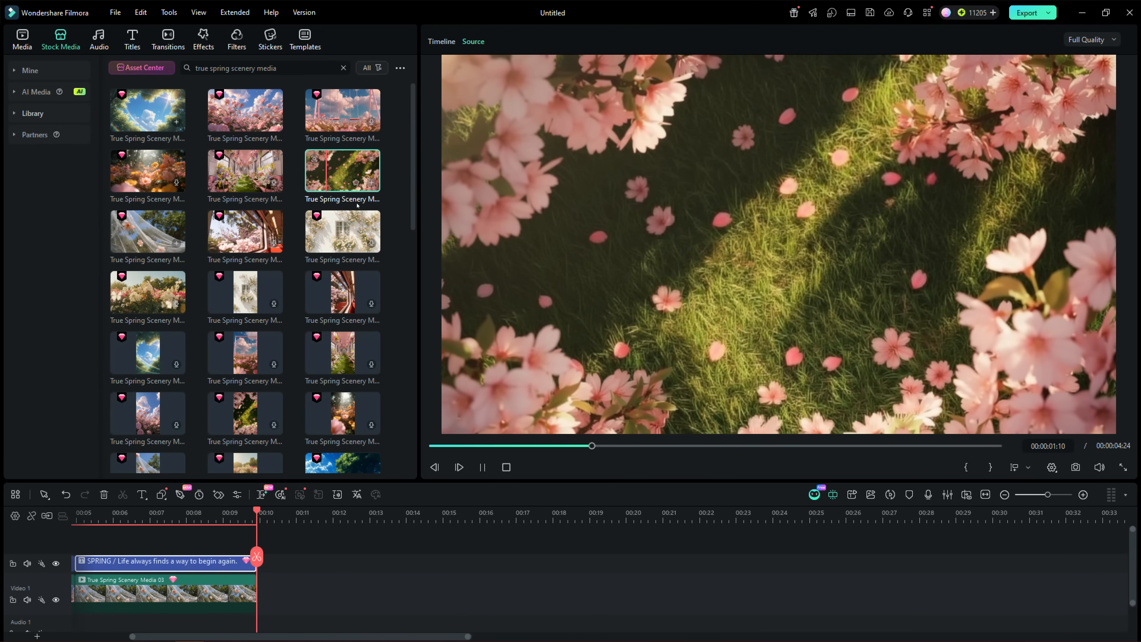
# Place the grass clip with pink petals after the veil clip and add the Spring Season Title 08 title over it
pyautogui.moveTo(325, 168); pyautogui.dragTo(262, 594)
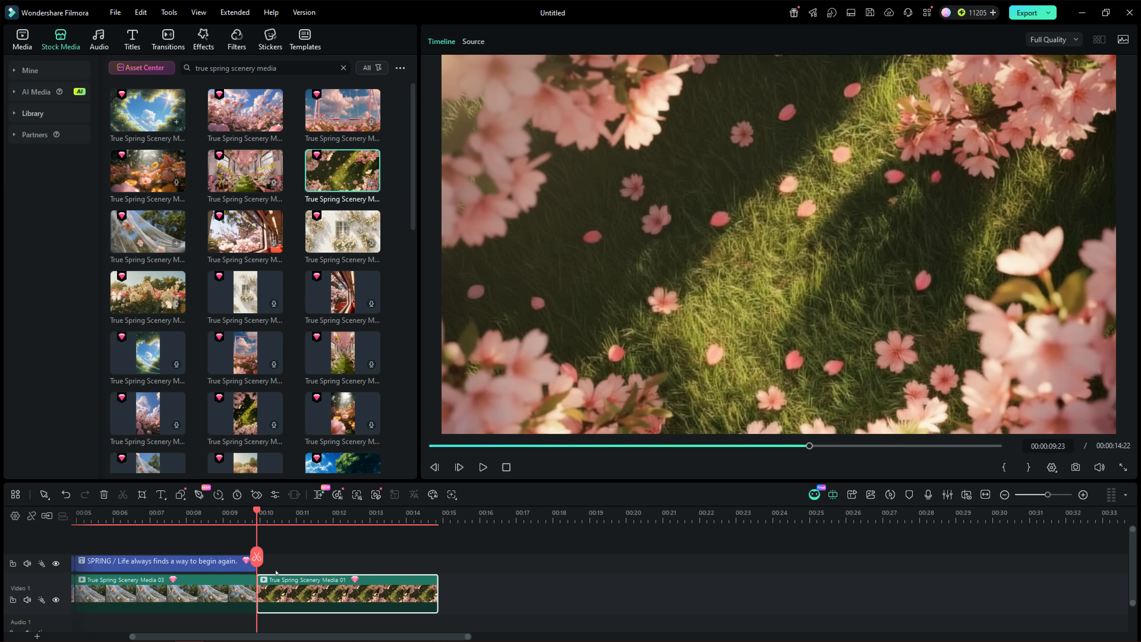
pyautogui.click(130, 42)
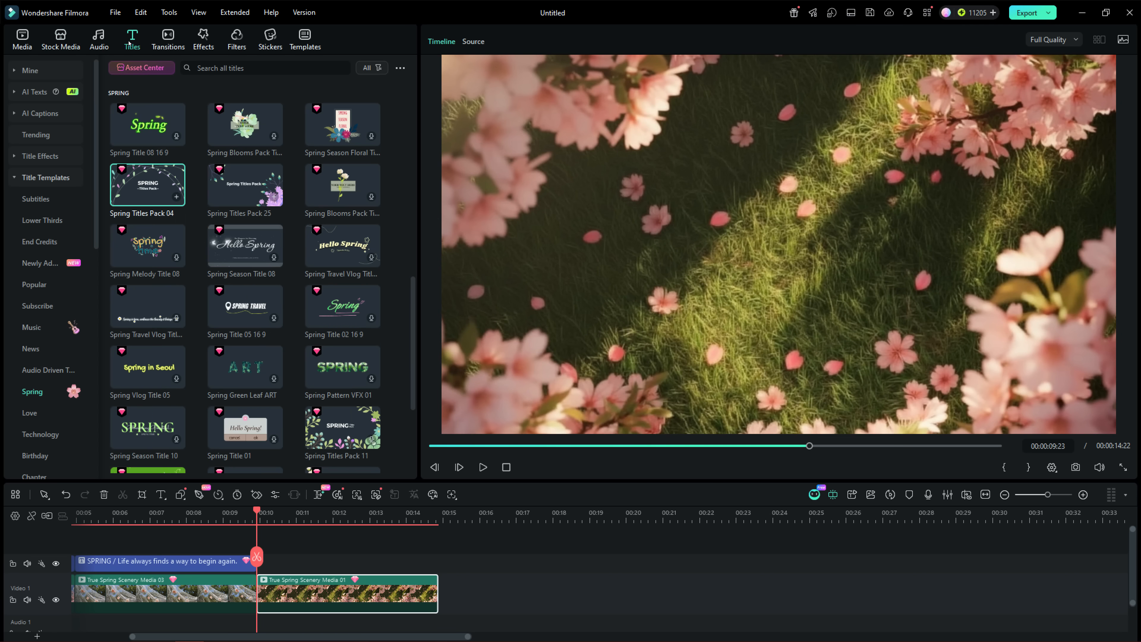
pyautogui.click(253, 249)
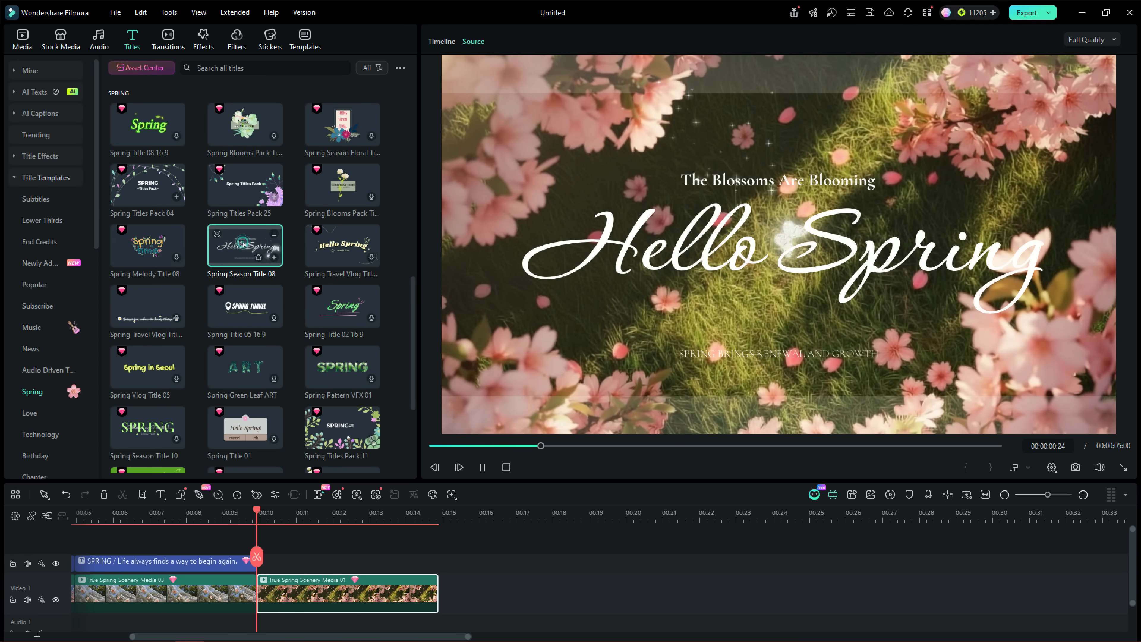
pyautogui.moveTo(252, 250); pyautogui.dragTo(257, 567)
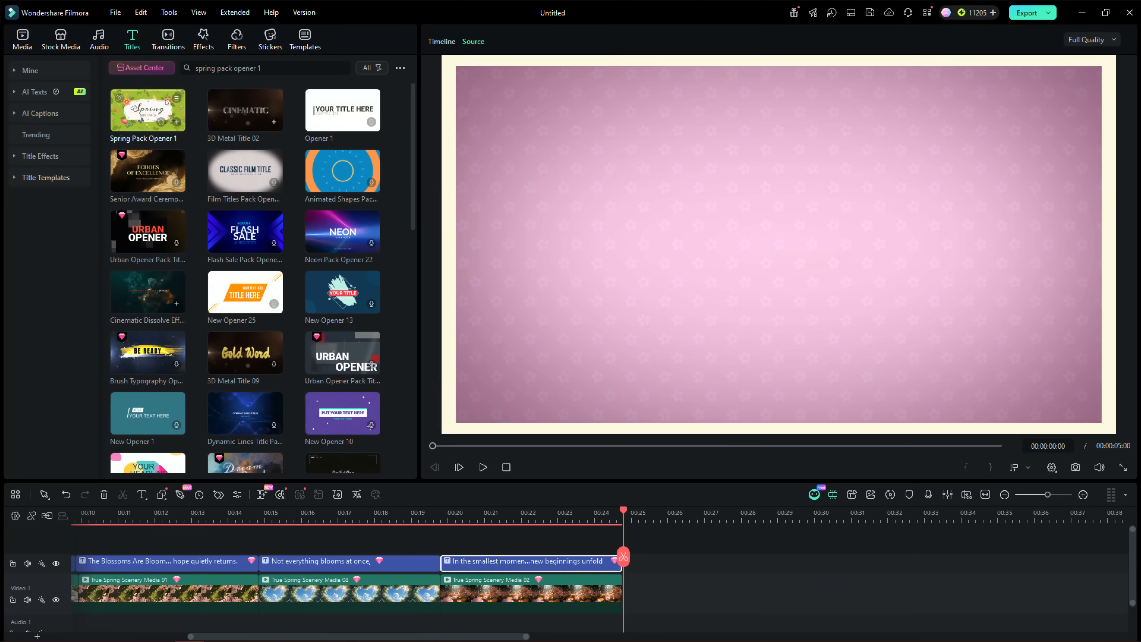
# Extend the sequence with more spring scenery clips and titles, ending with the Spring Pack Opener 1 title on the video track
pyautogui.click(296, 180)
pyautogui.moveTo(296, 179); pyautogui.dragTo(466, 257)
pyautogui.moveTo(402, 224); pyautogui.dragTo(624, 589)
pyautogui.click(688, 520)
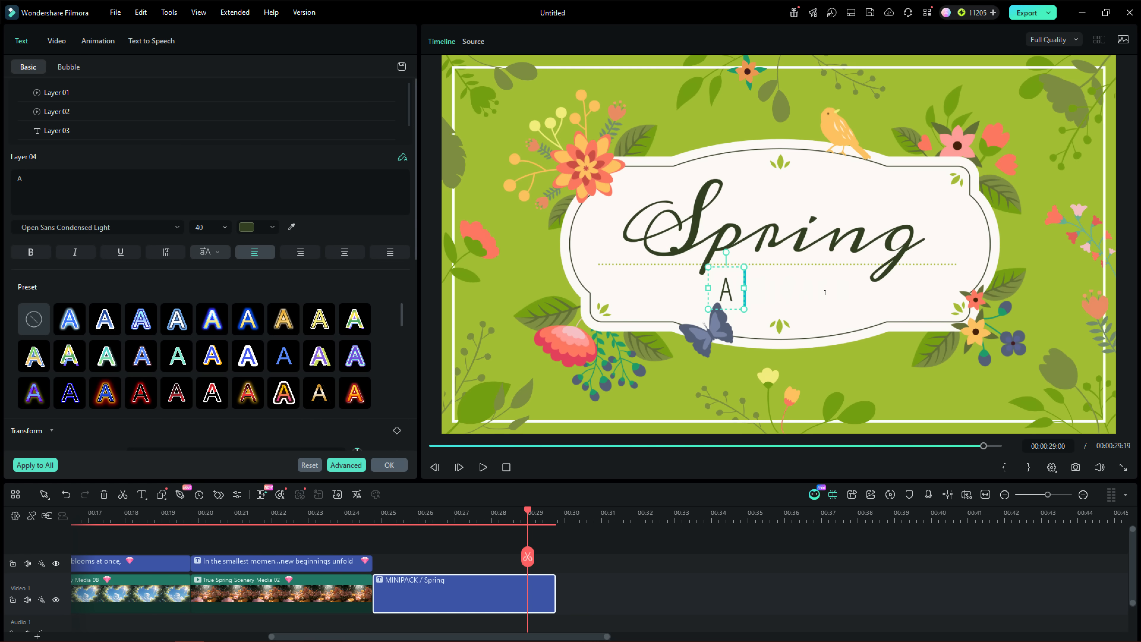
# Set the closing title's lower line to "A FRESH START" and centre it beneath the word Spring
pyautogui.write('RESH START')
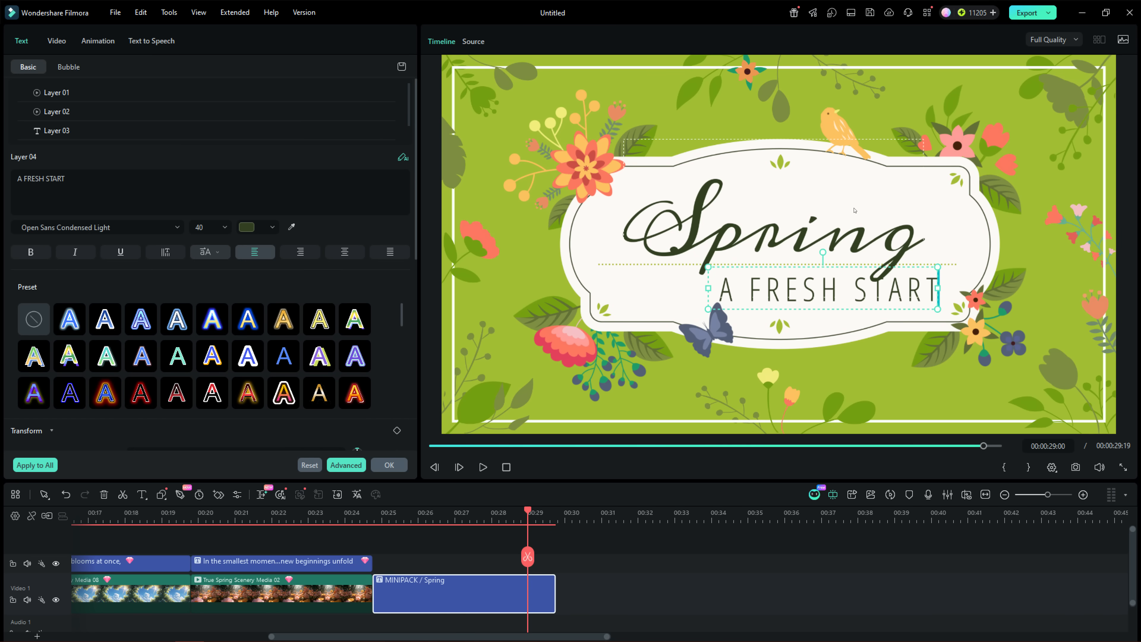
pyautogui.click(854, 210)
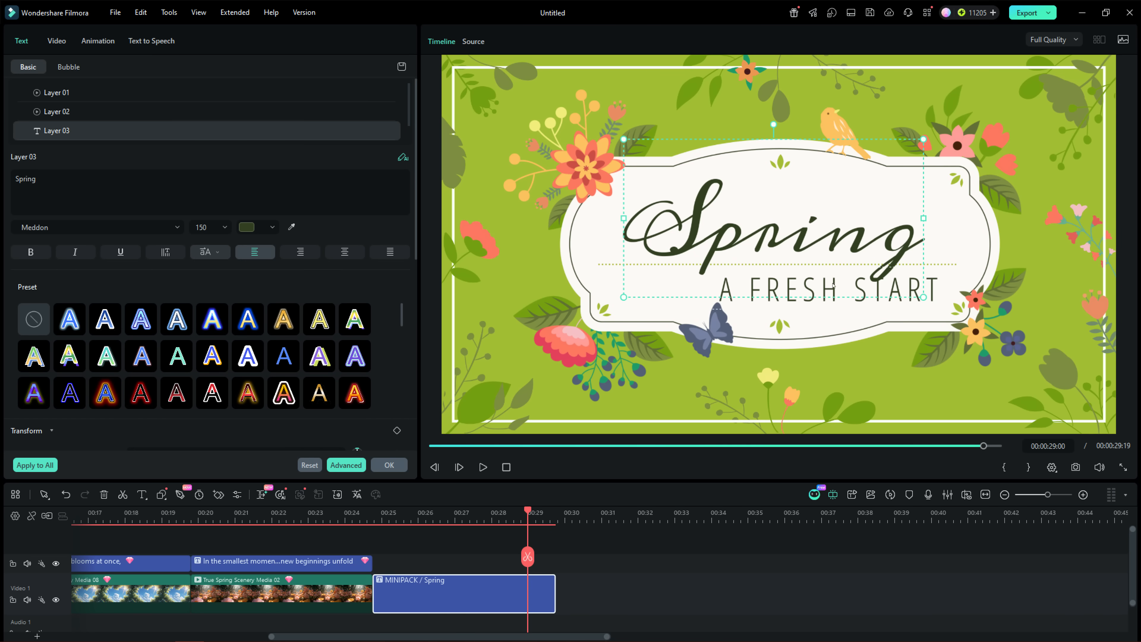
pyautogui.moveTo(843, 300); pyautogui.dragTo(792, 299)
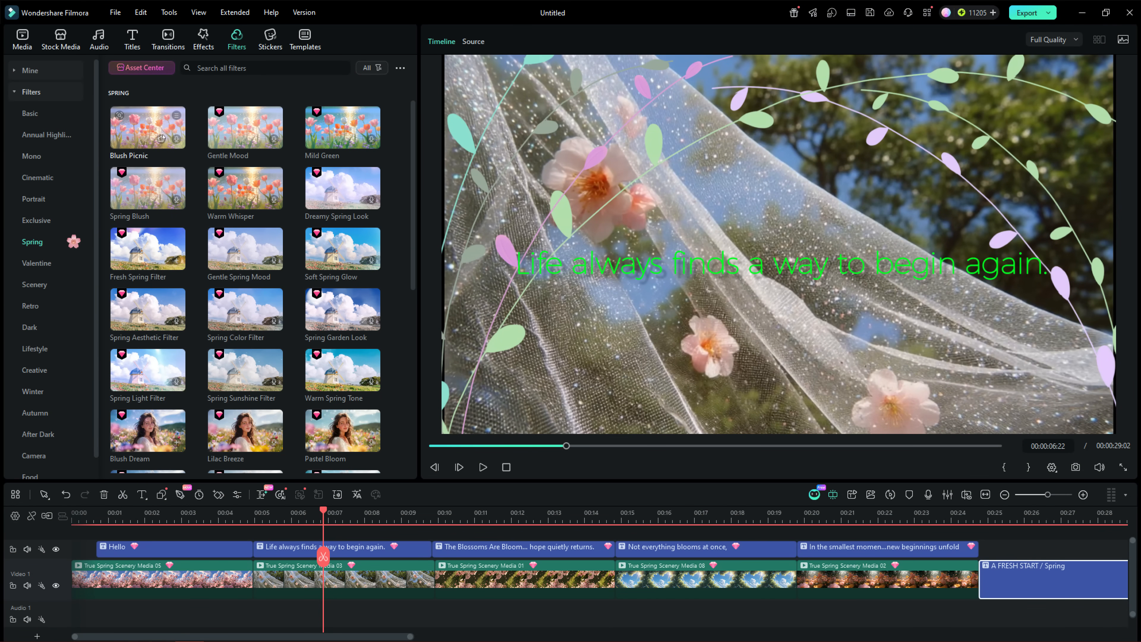
# Preview the Blush Picnic and Warm Whisper spring filters and apply Blush Picnic to the veil clip
pyautogui.click(148, 118)
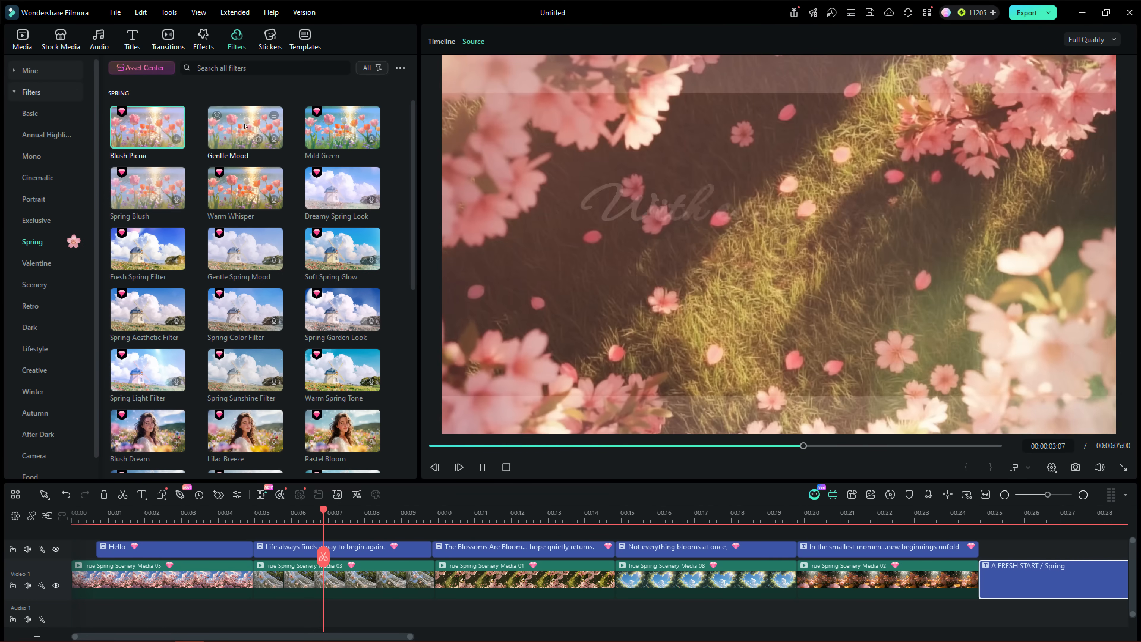
pyautogui.click(246, 178)
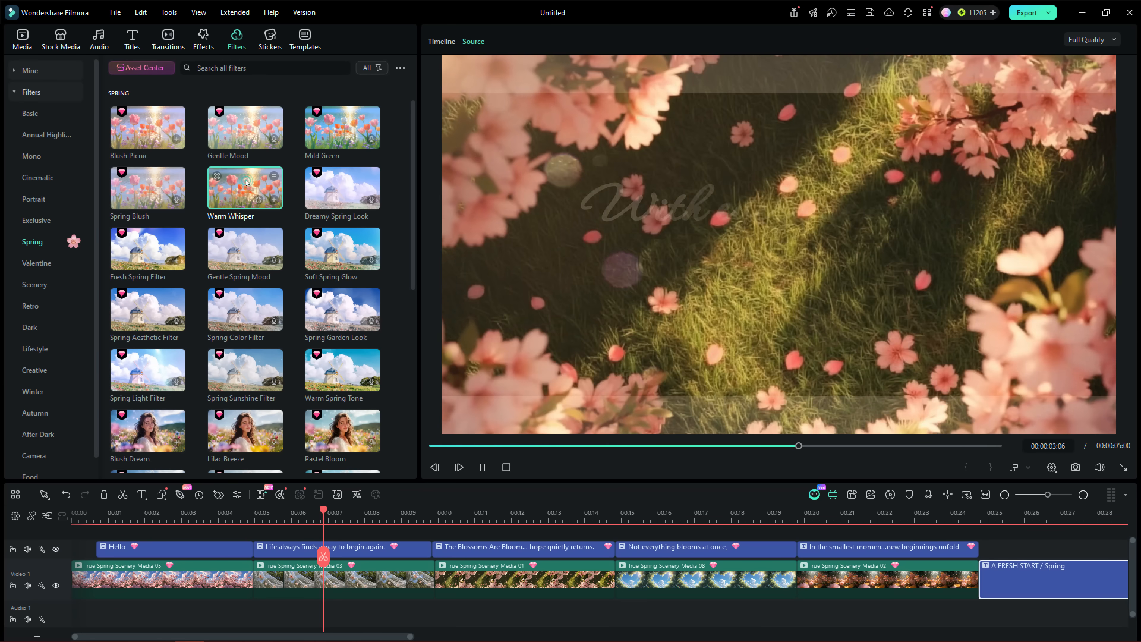
# Find the filter named "FRESH SPRING FILTER" and apply it to the grass clip with pink petals
pyautogui.click(331, 67)
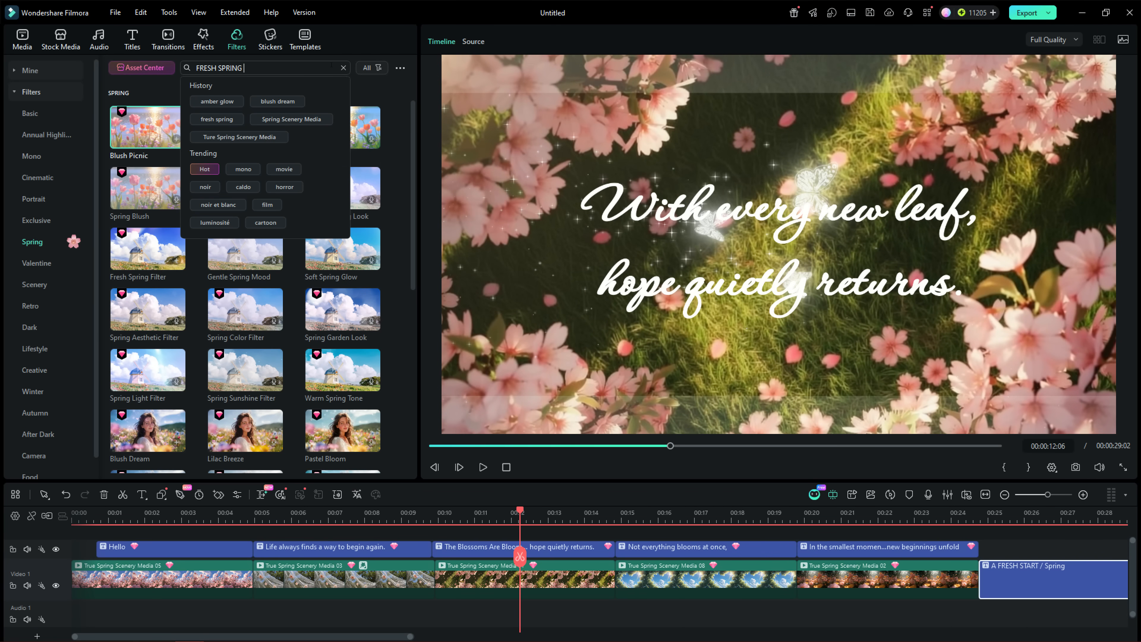
pyautogui.write('FRESH SPRING FILTER')
pyautogui.press('Return')
pyautogui.click(133, 112)
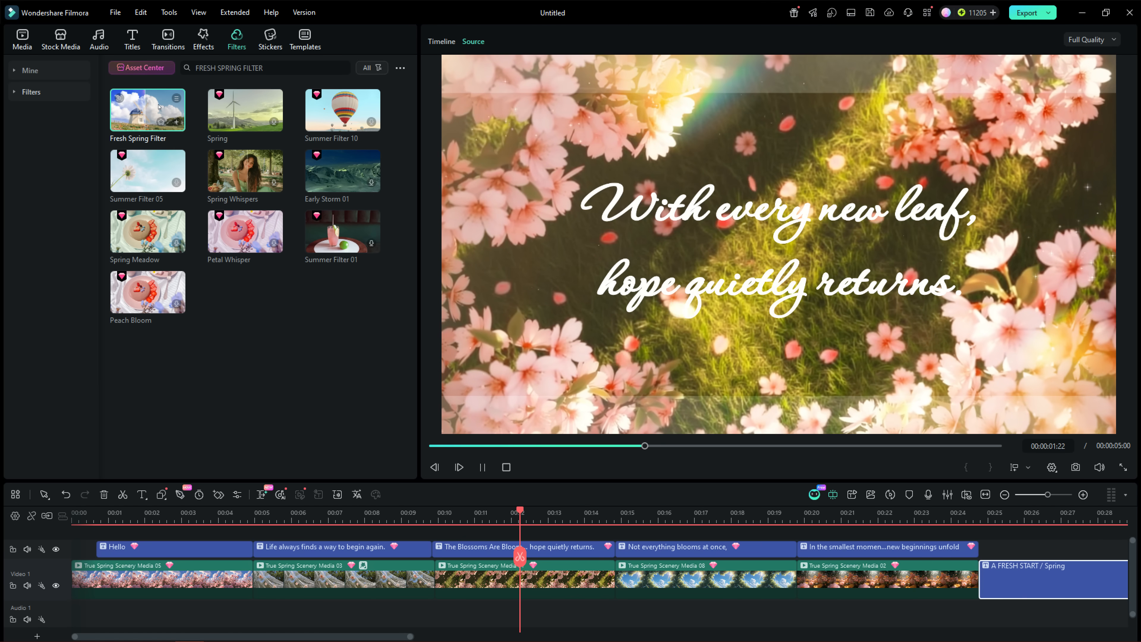
pyautogui.moveTo(157, 108); pyautogui.dragTo(493, 578)
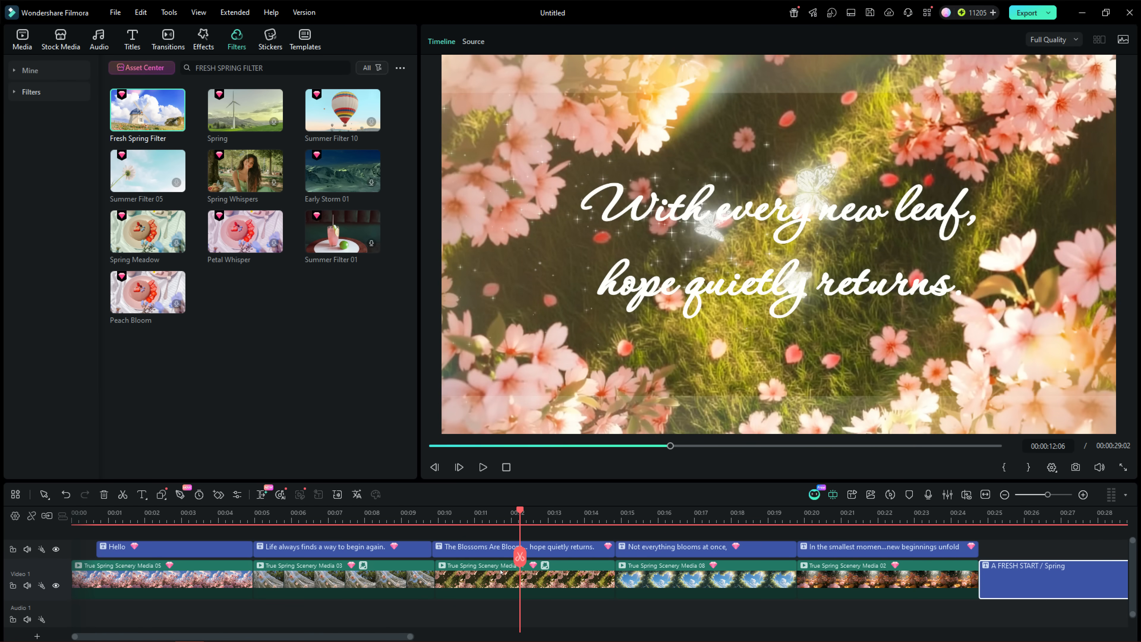
# Apply the Spring filter to the clip with the heart-shaped opening of sky and play the sequence
pyautogui.click(650, 513)
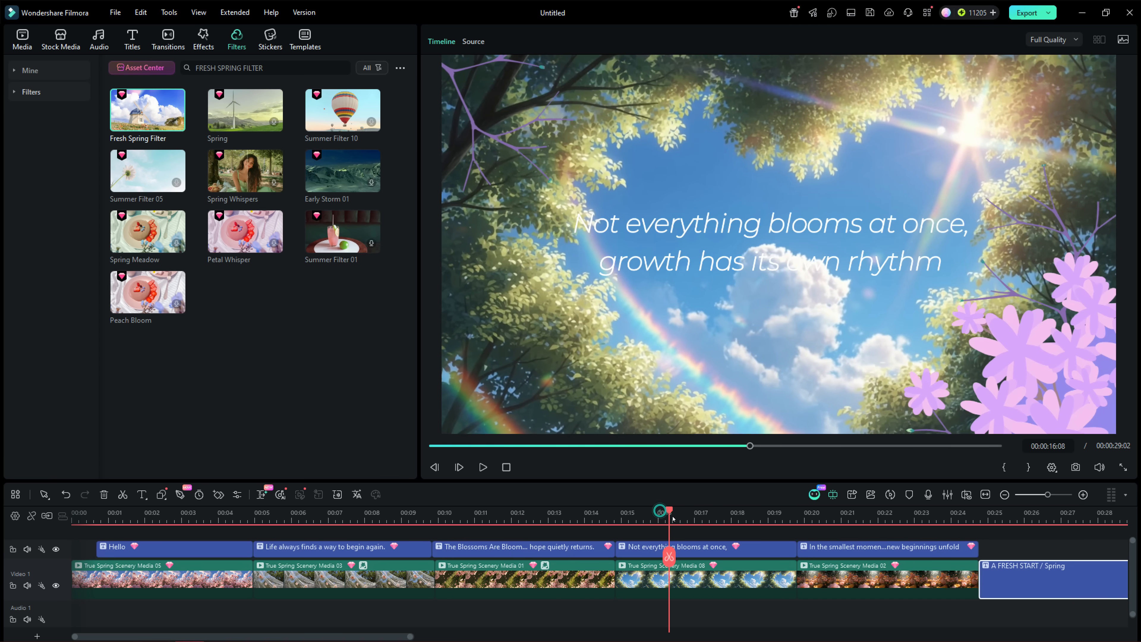
pyautogui.click(242, 108)
pyautogui.moveTo(243, 108); pyautogui.dragTo(647, 574)
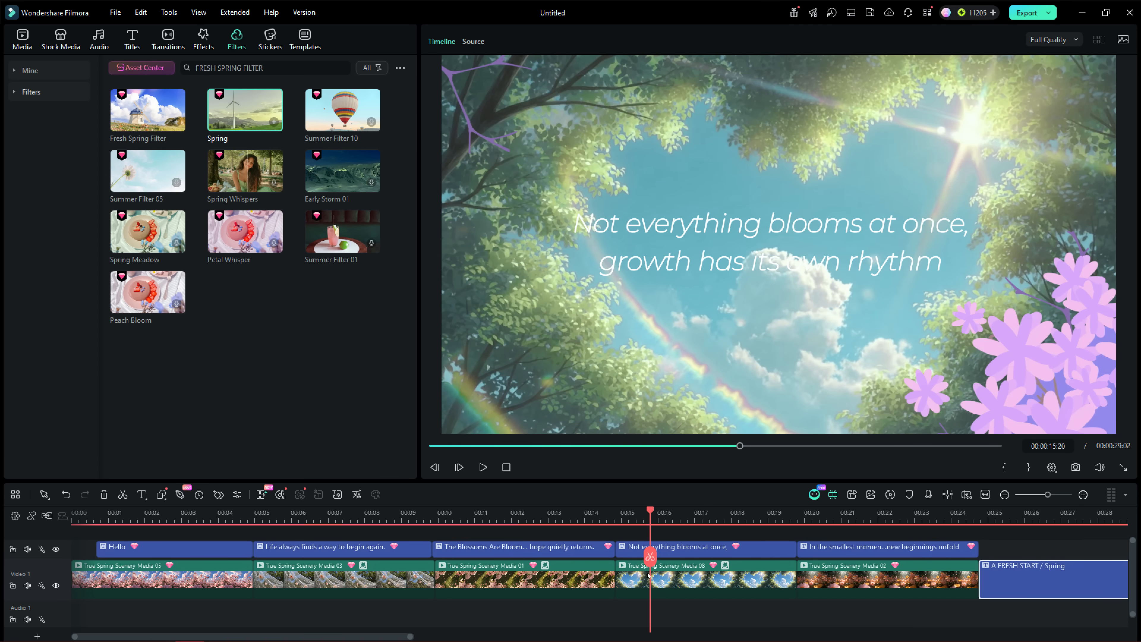
pyautogui.click(483, 467)
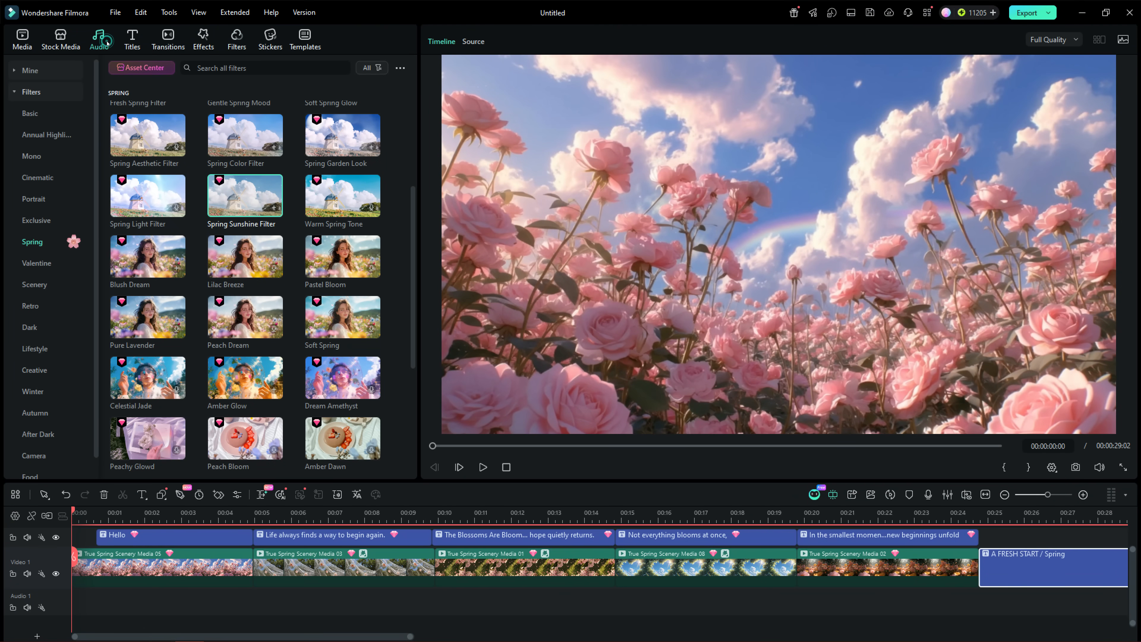
# Search the audio library for "spring", listen to Forest Morning and lay it under the whole video on the audio track
pyautogui.click(107, 41)
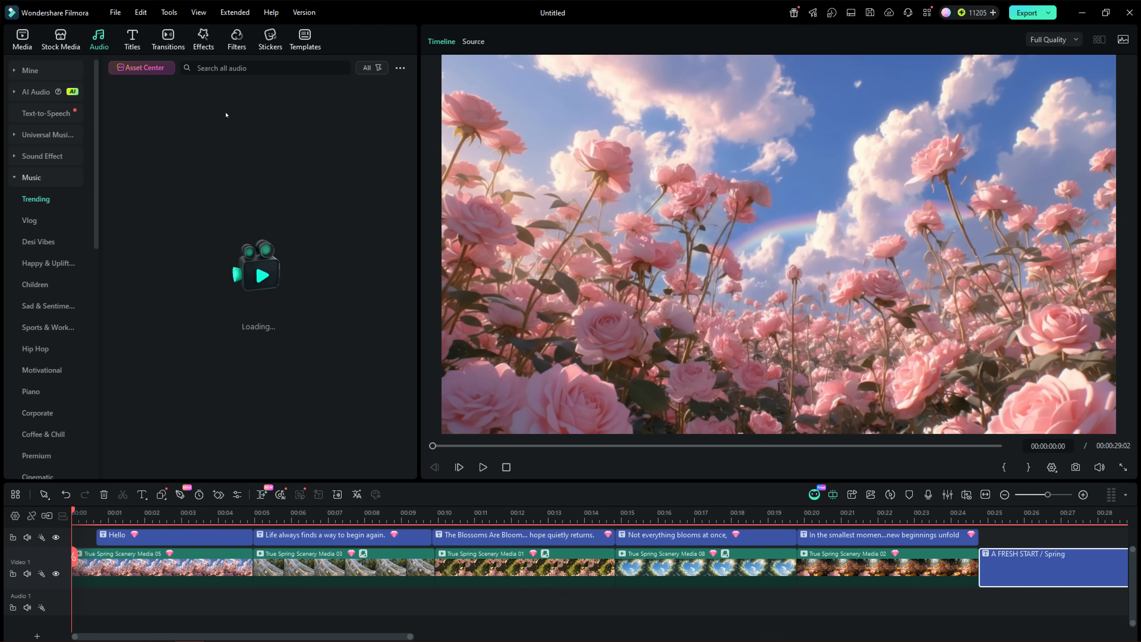
pyautogui.click(223, 68)
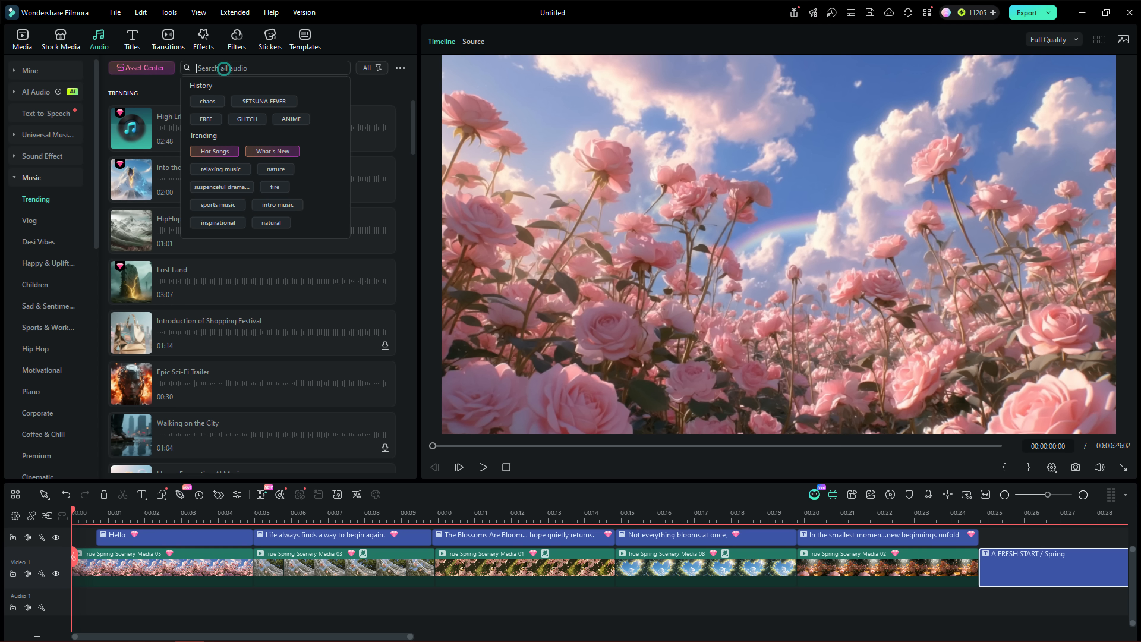
pyautogui.write('spring')
pyautogui.press('Return')
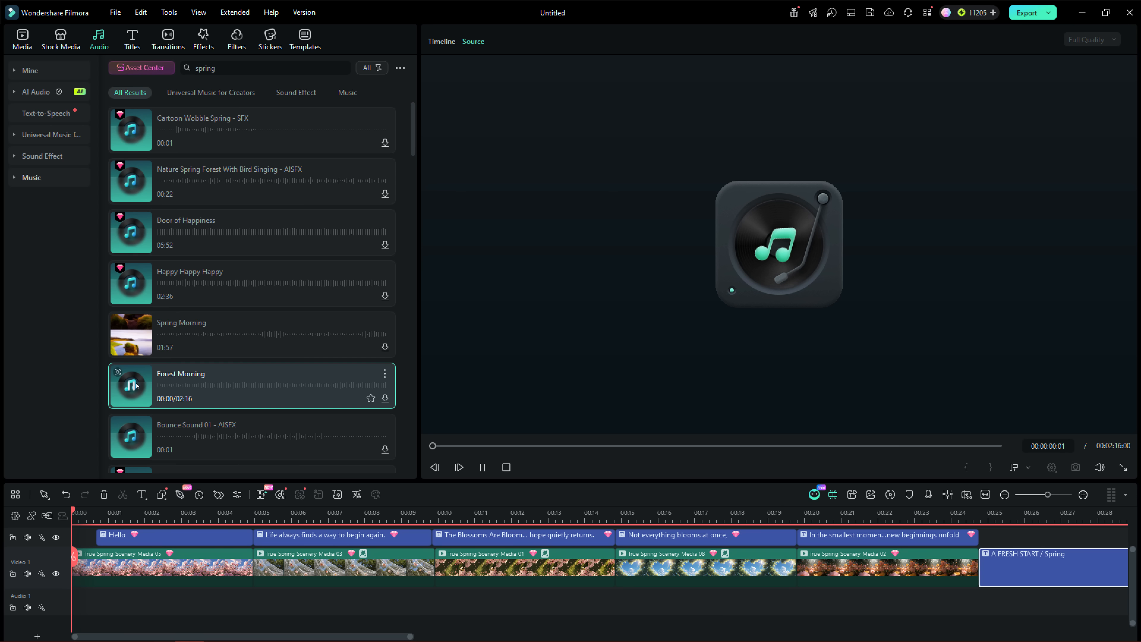
pyautogui.click(137, 385)
pyautogui.scroll(-2, 137, 385)
pyautogui.scroll(-2, 137, 385)
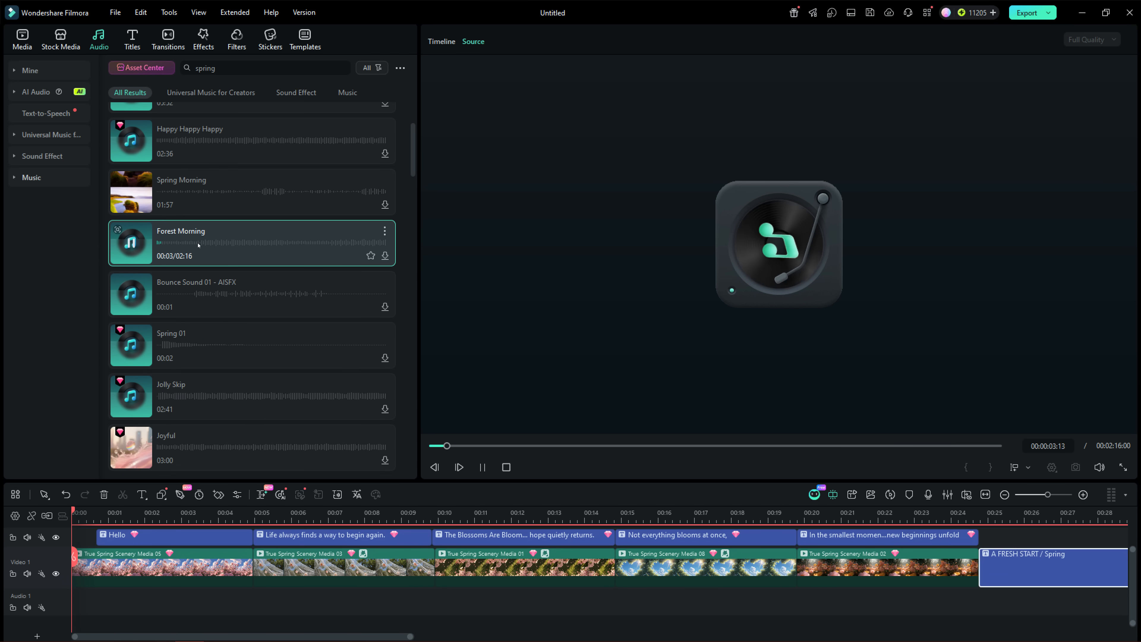
pyautogui.moveTo(198, 245); pyautogui.dragTo(89, 602)
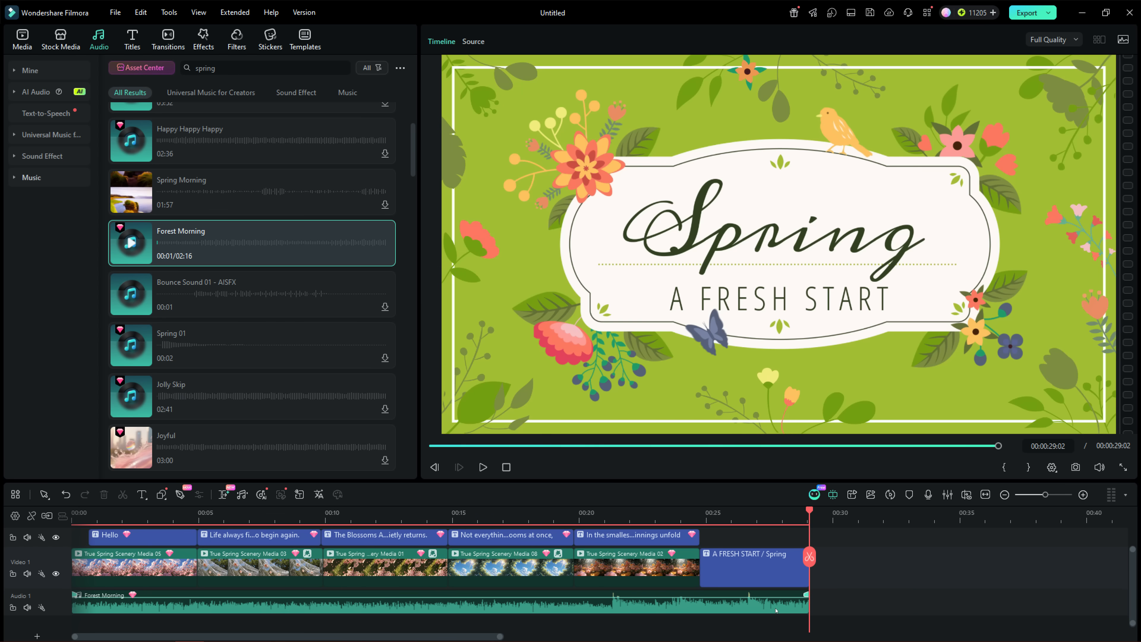
# Set the fade-out of the Forest Morning music to about 1.03 s
pyautogui.doubleClick(776, 610)
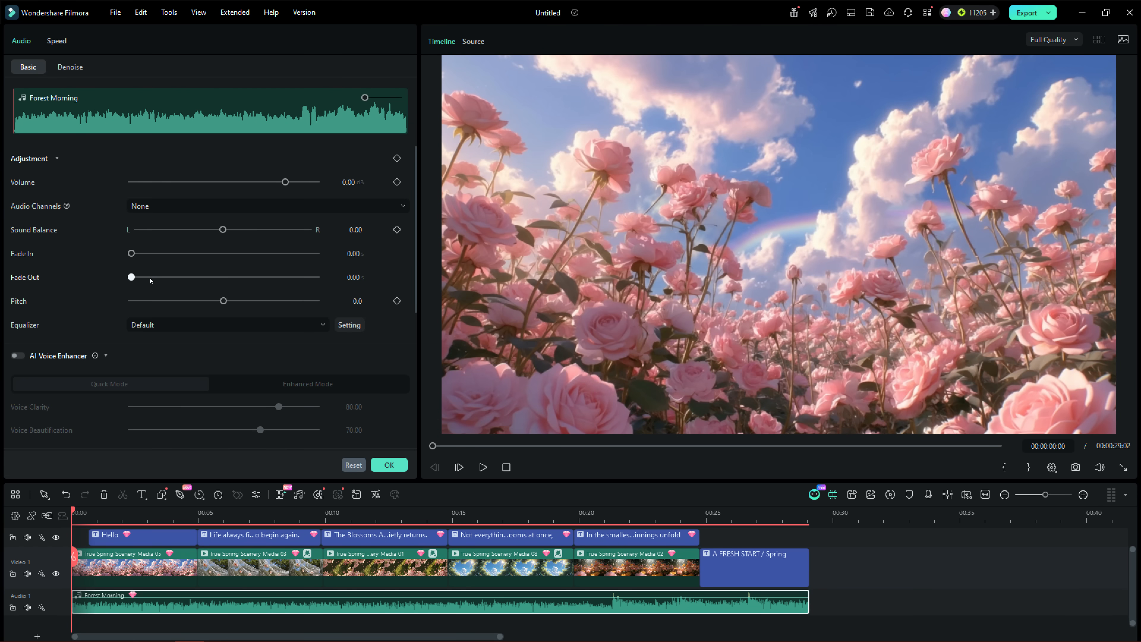
pyautogui.click(150, 279)
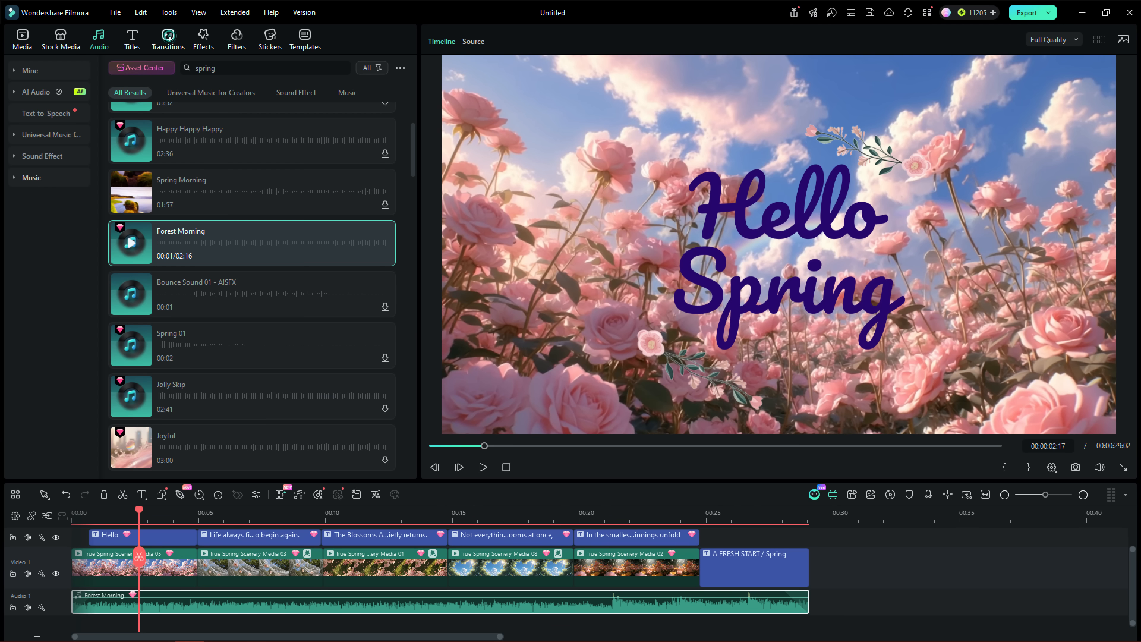
# Add Dissolve 02 transitions between the scenery clips and between their titles, and a Fade at the end of the closing title
pyautogui.click(169, 37)
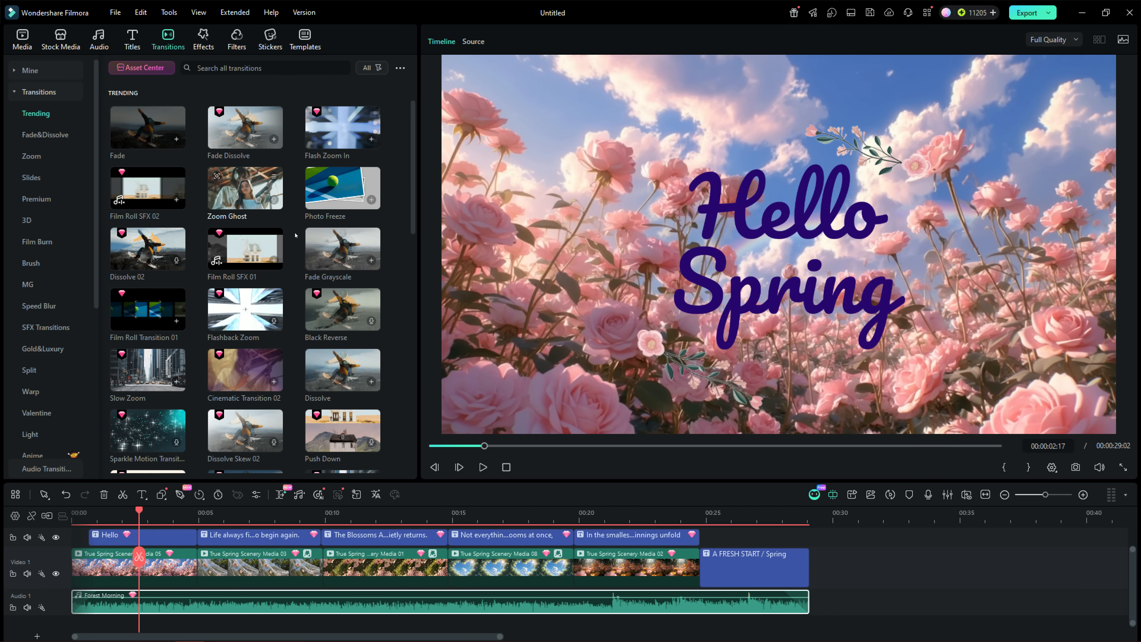
pyautogui.scroll(-4, 267, 311)
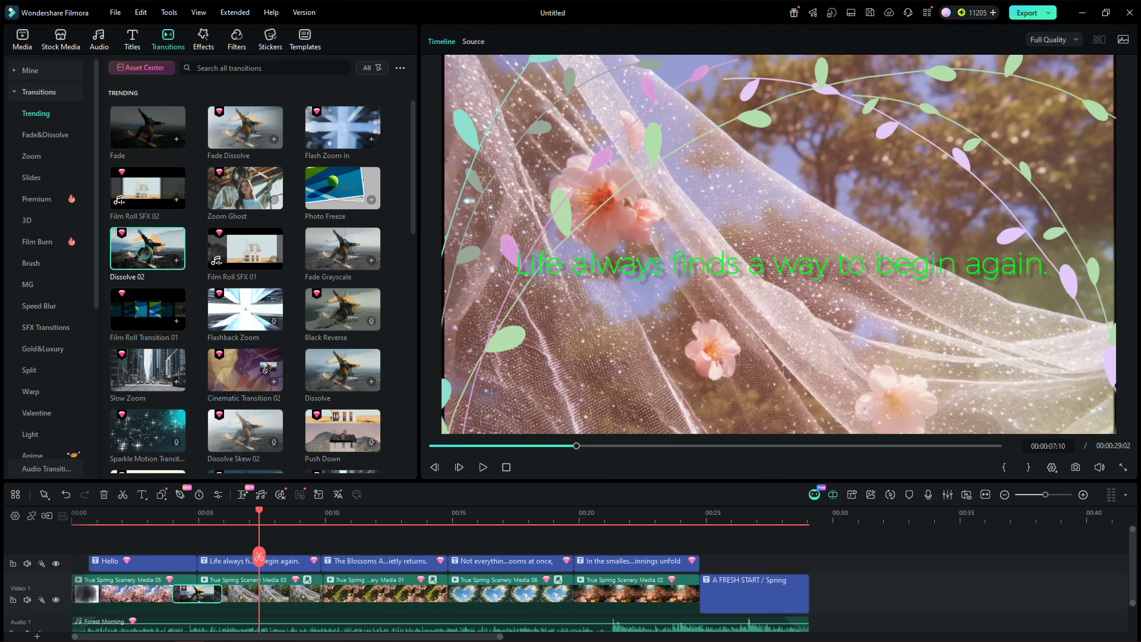
pyautogui.moveTo(264, 371); pyautogui.dragTo(325, 594)
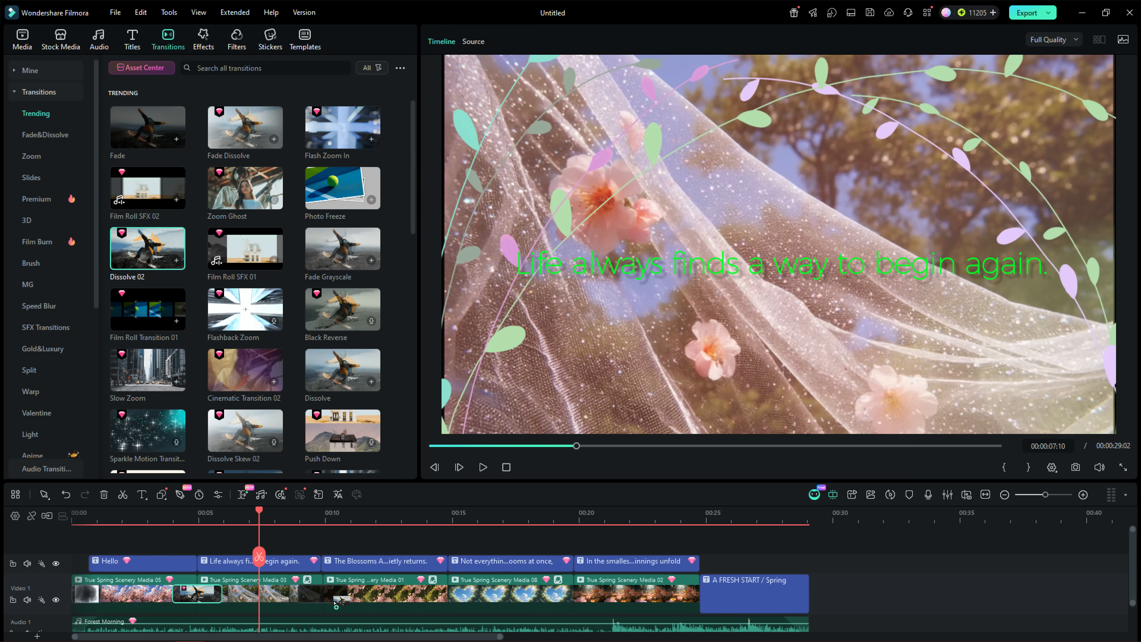
pyautogui.moveTo(144, 251); pyautogui.dragTo(448, 594)
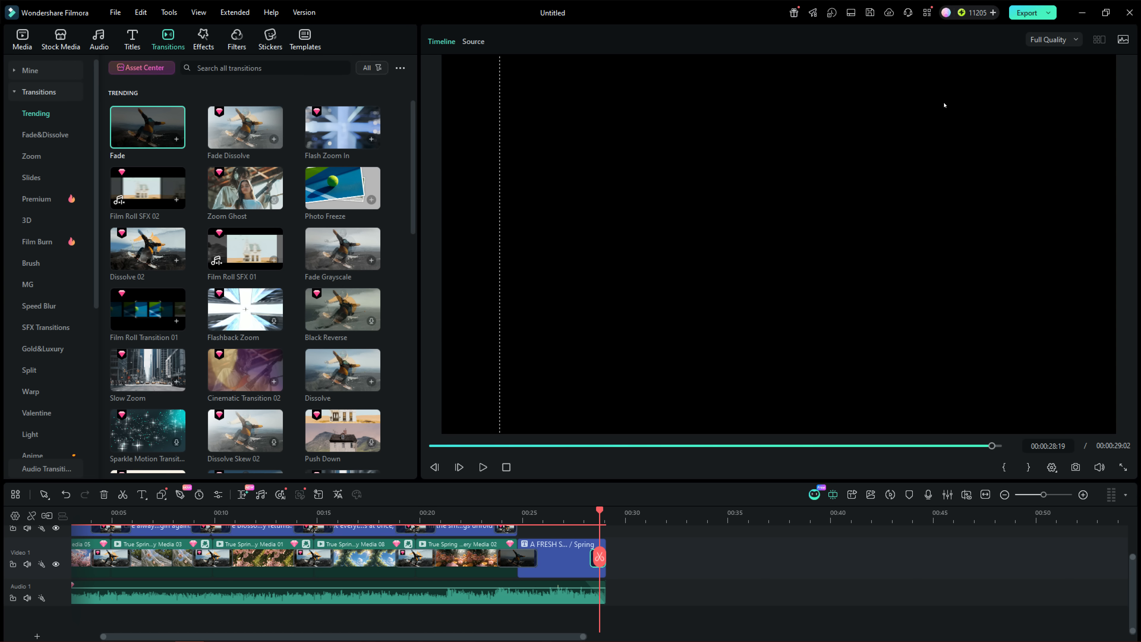
# Export the video locally as "Spring - a fresh start" in MP4 format with H.264 encoding at 1920*1080
pyautogui.click(1029, 14)
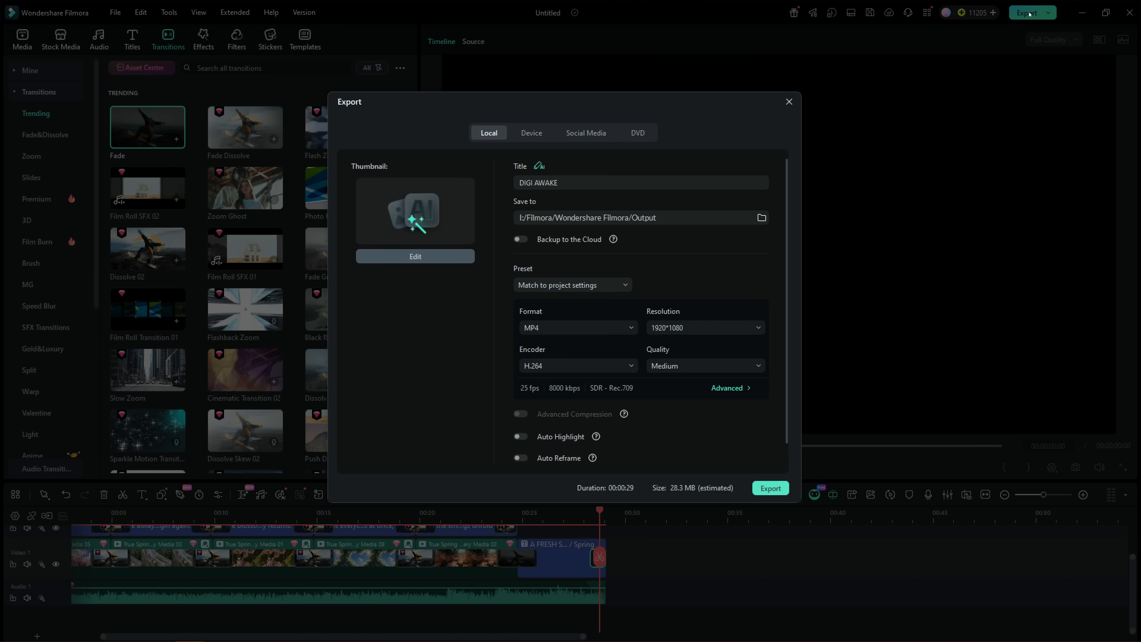
pyautogui.moveTo(569, 183); pyautogui.dragTo(519, 183)
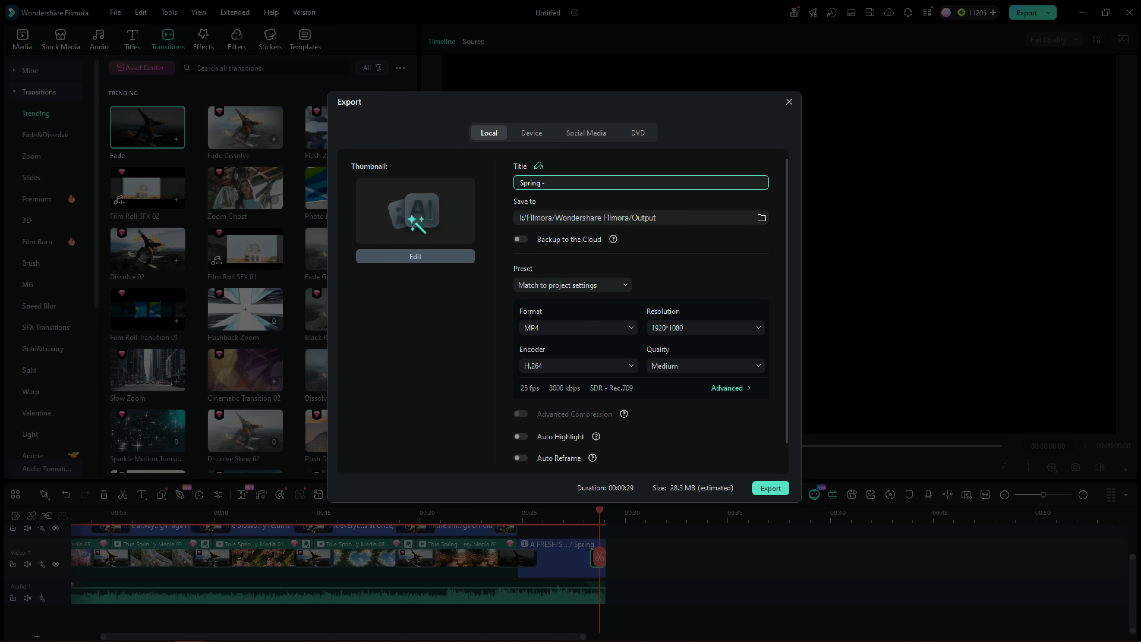
pyautogui.click(699, 325)
pyautogui.click(685, 367)
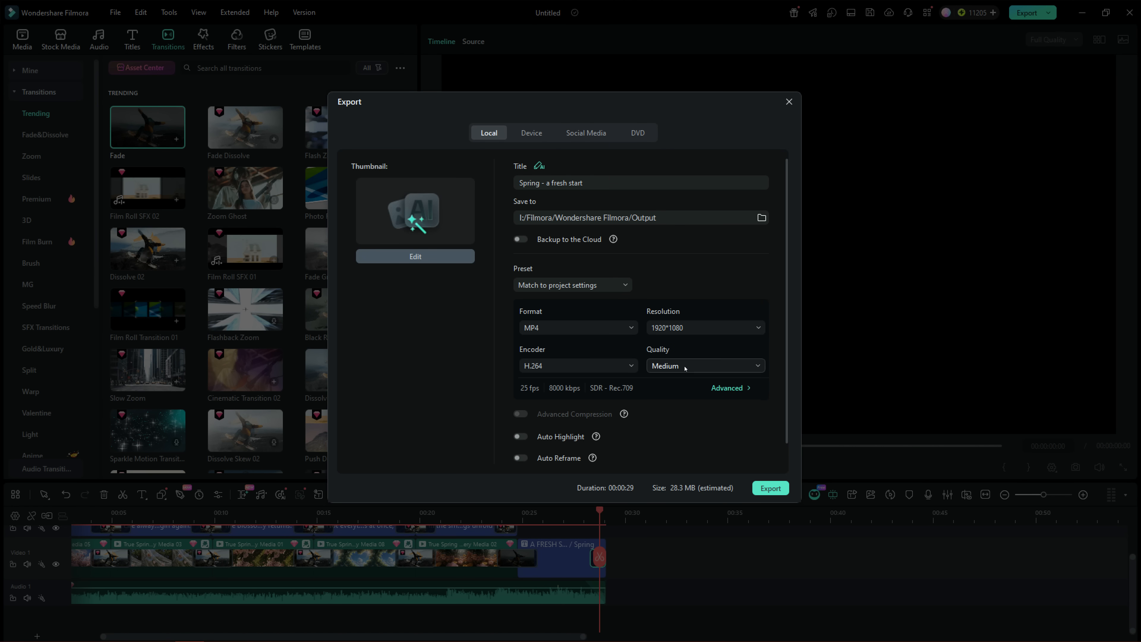
pyautogui.click(615, 286)
pyautogui.click(616, 365)
pyautogui.click(771, 487)
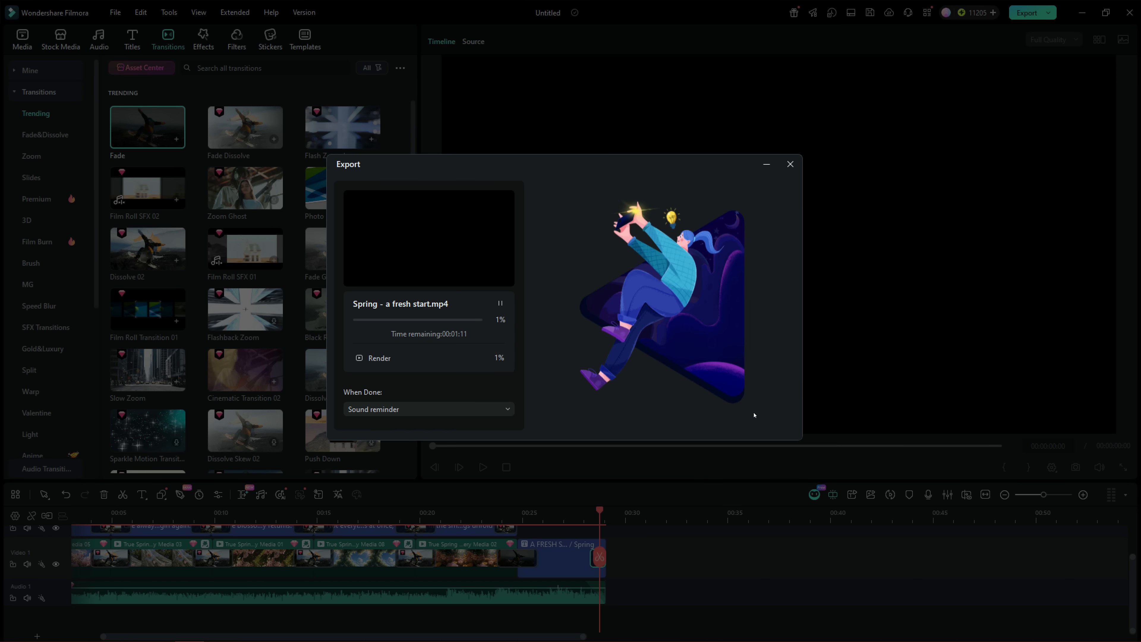